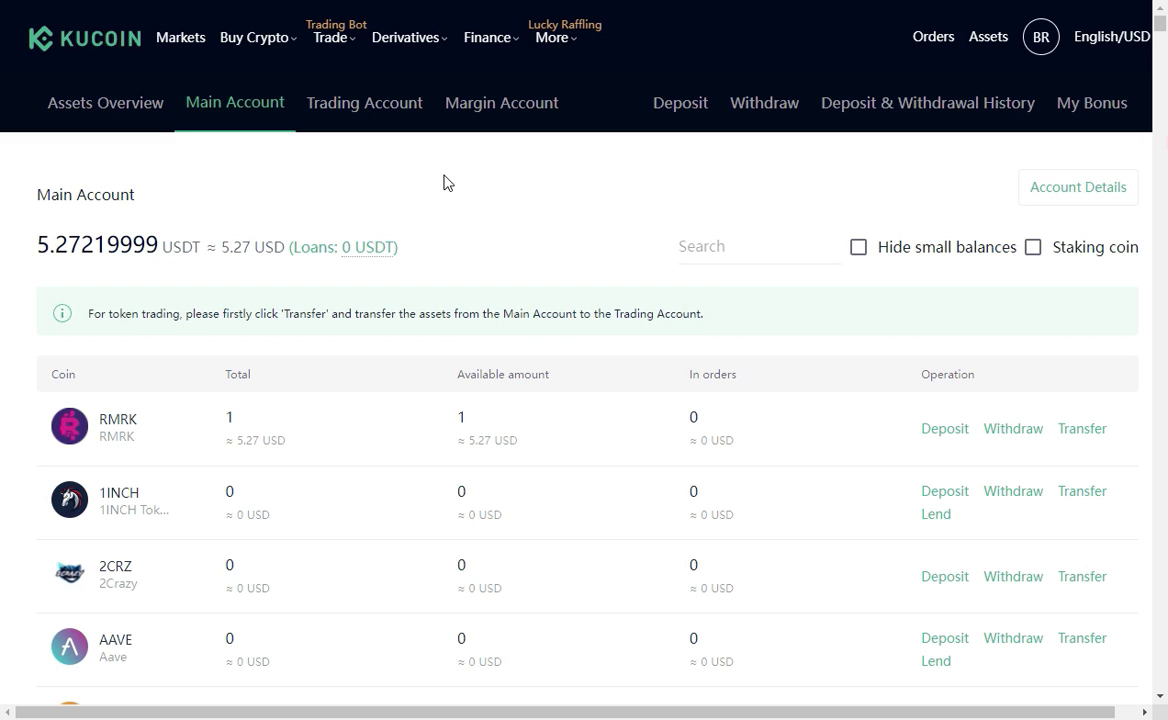
Highlight the 99.9213 KSM total balance on Statemine's My accounts page, repeatedly.
{"action": "left_click", "coordinate": [441, 173]}
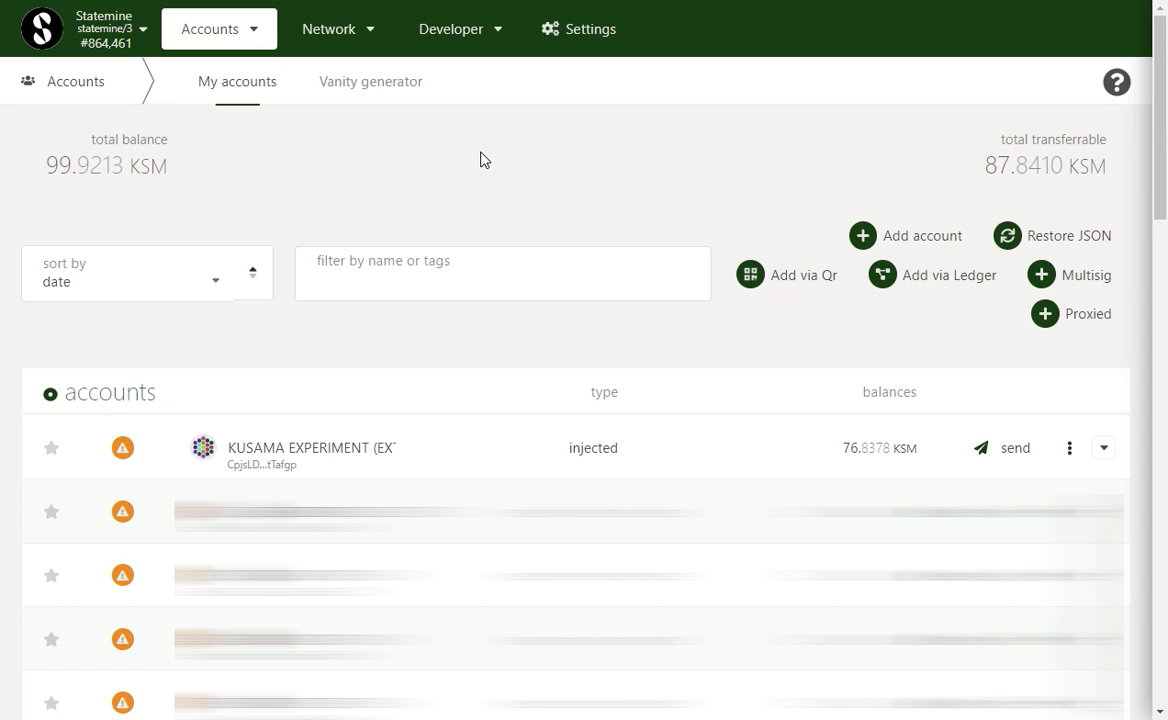
{"action": "left_click_drag", "start_coordinate": [151, 168], "coordinate": [52, 166]}
{"action": "left_click", "coordinate": [96, 164]}
{"action": "left_click", "coordinate": [175, 168]}
{"action": "left_click_drag", "start_coordinate": [172, 169], "coordinate": [45, 166]}
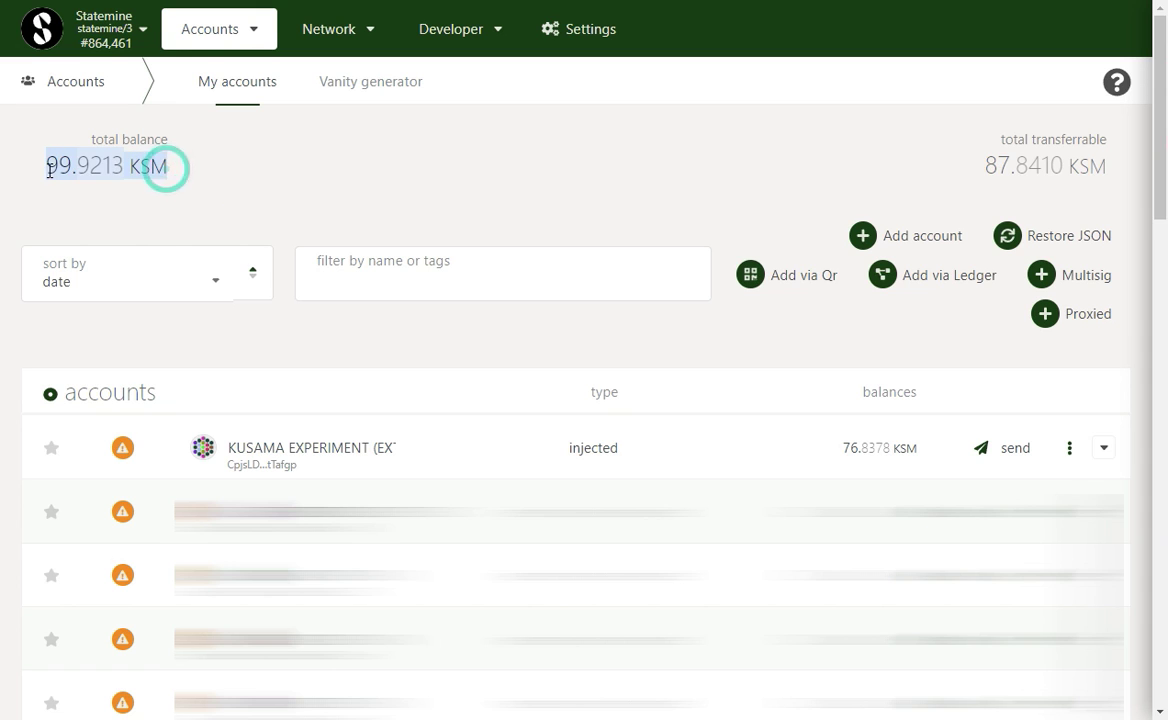
{"action": "left_click", "coordinate": [149, 169]}
{"action": "left_click_drag", "start_coordinate": [162, 168], "coordinate": [47, 162]}
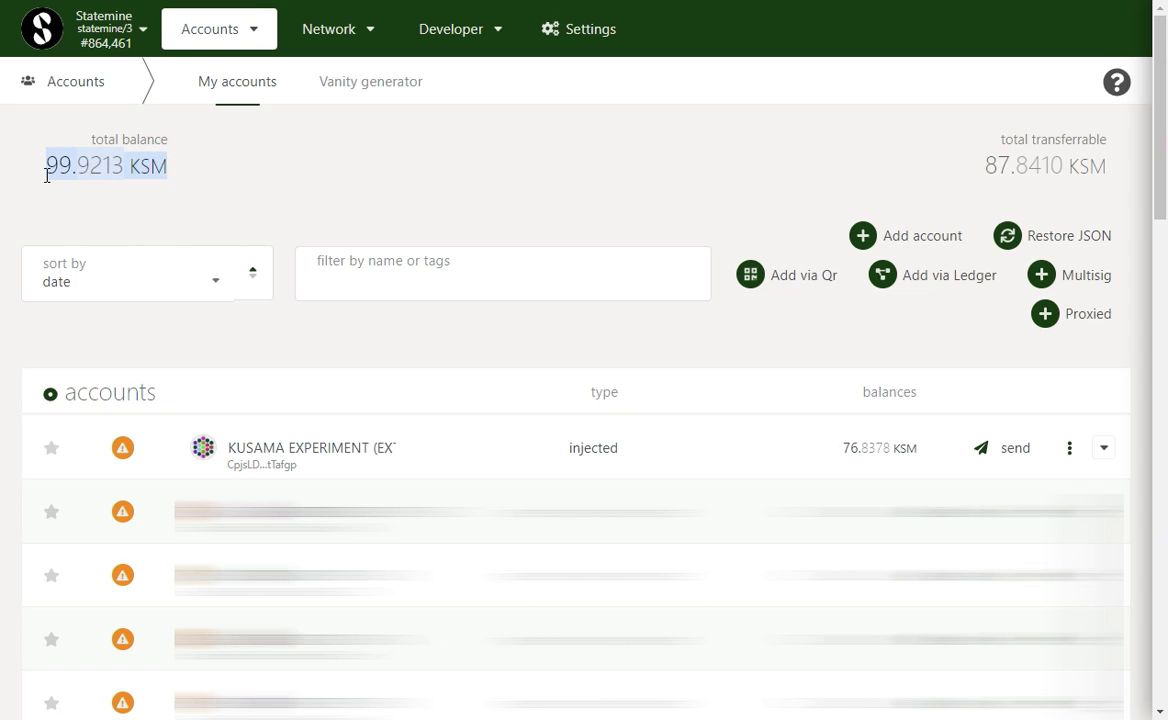
{"action": "left_click", "coordinate": [285, 190]}
{"action": "left_click", "coordinate": [291, 188]}
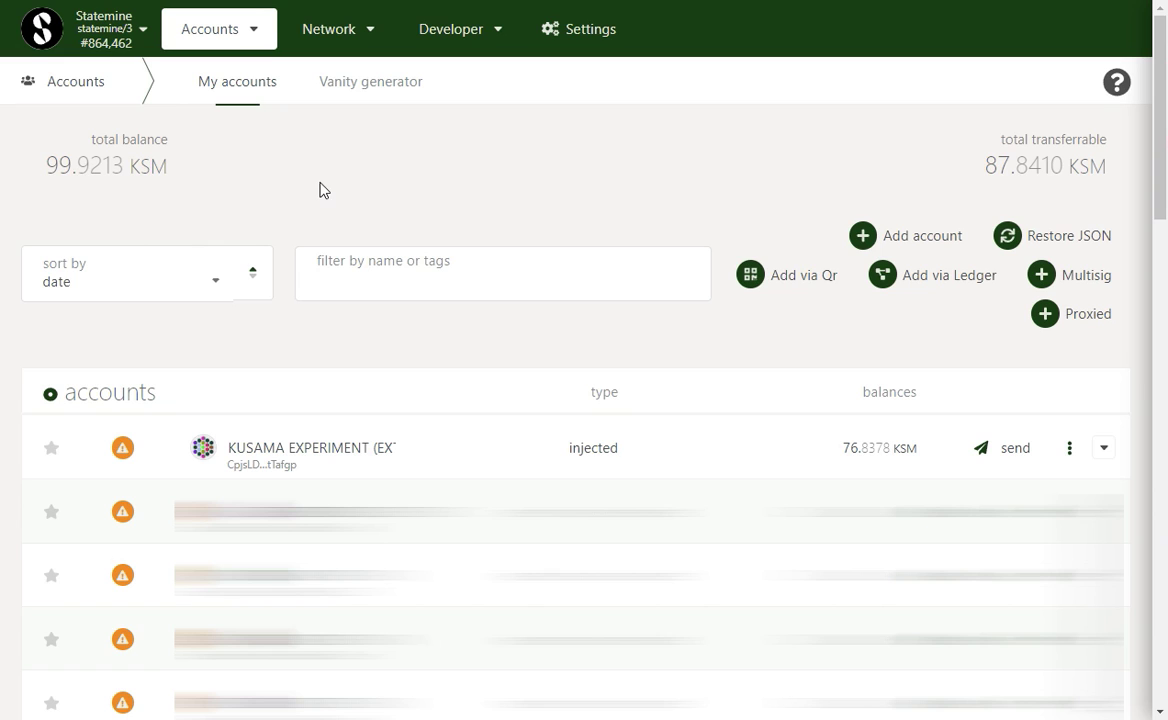
{"action": "left_click", "coordinate": [362, 144]}
{"action": "left_click_drag", "start_coordinate": [167, 165], "coordinate": [42, 170]}
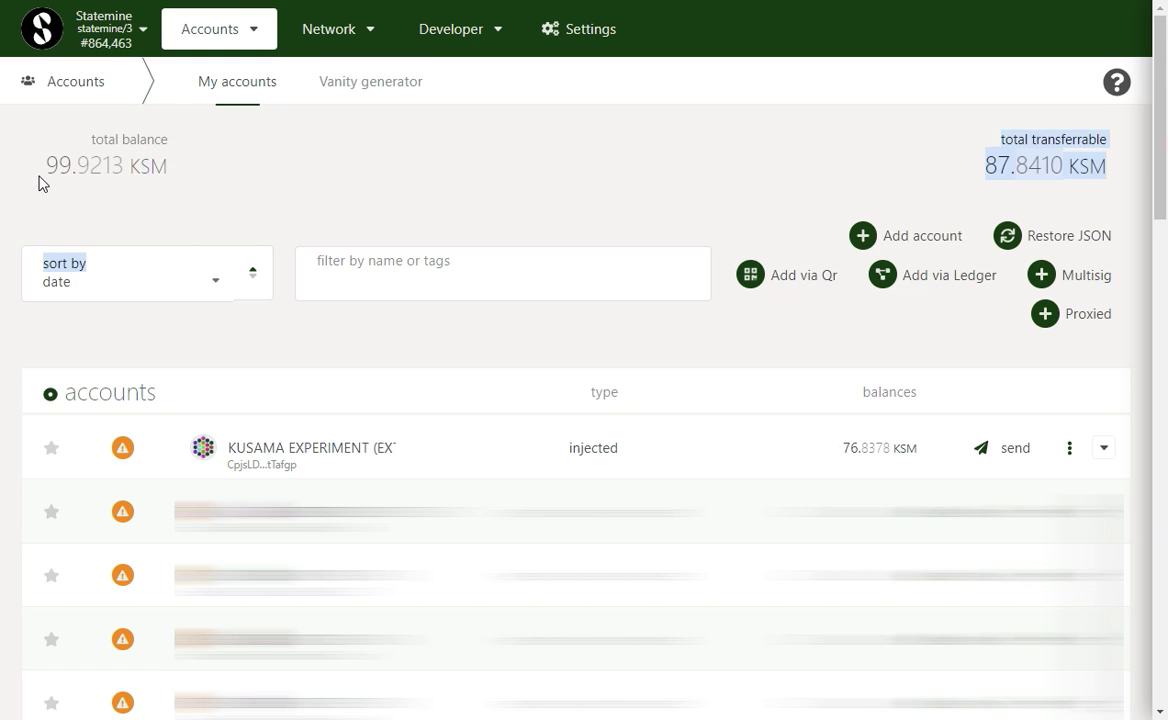
{"action": "left_click", "coordinate": [138, 160]}
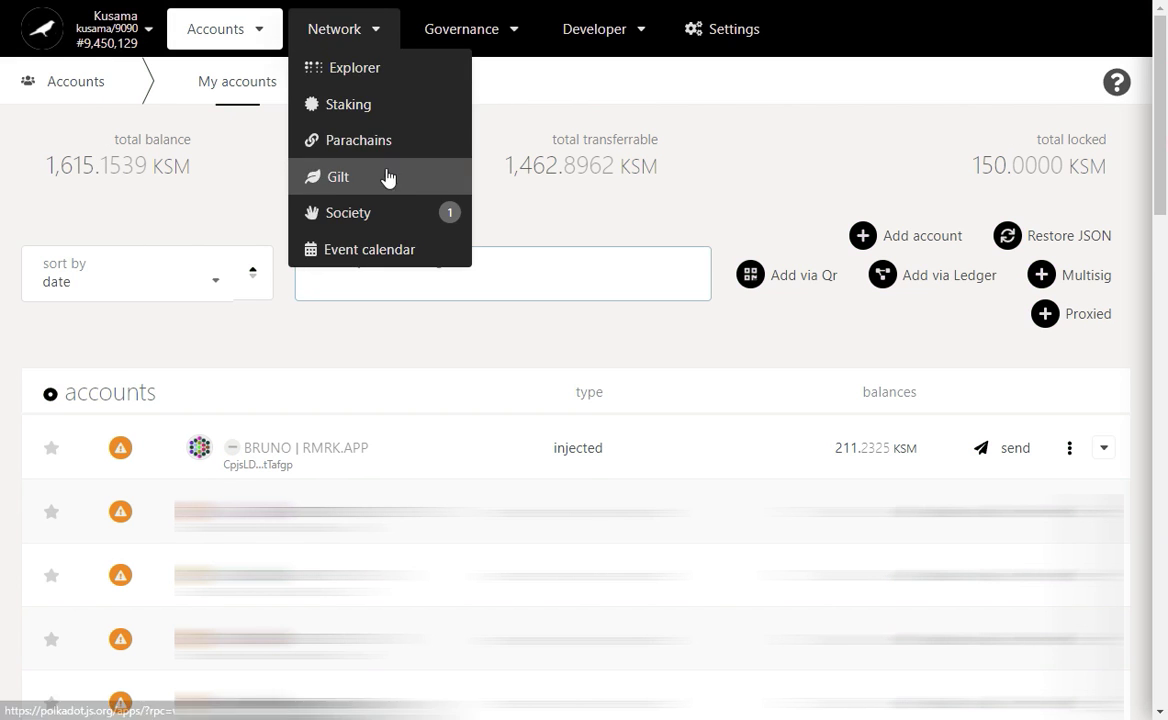
Open the Teleport assets form from the Kusama accounts page.
{"action": "left_click", "coordinate": [366, 168]}
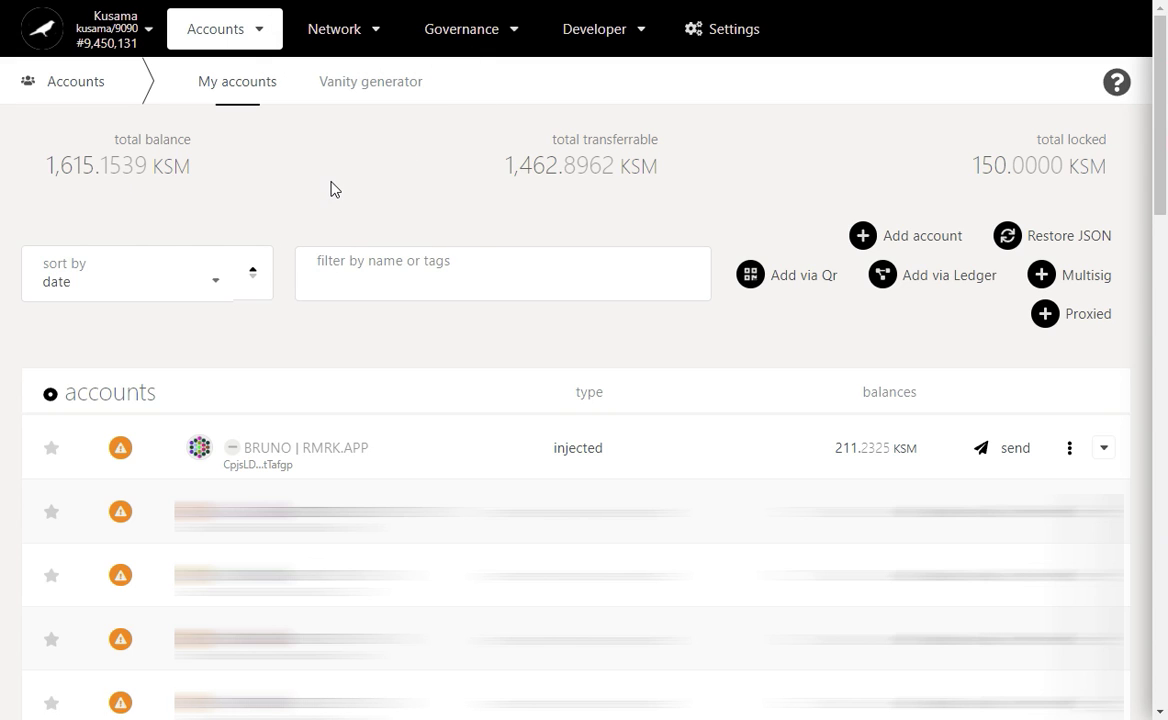
{"action": "mouse_move", "coordinate": [224, 29]}
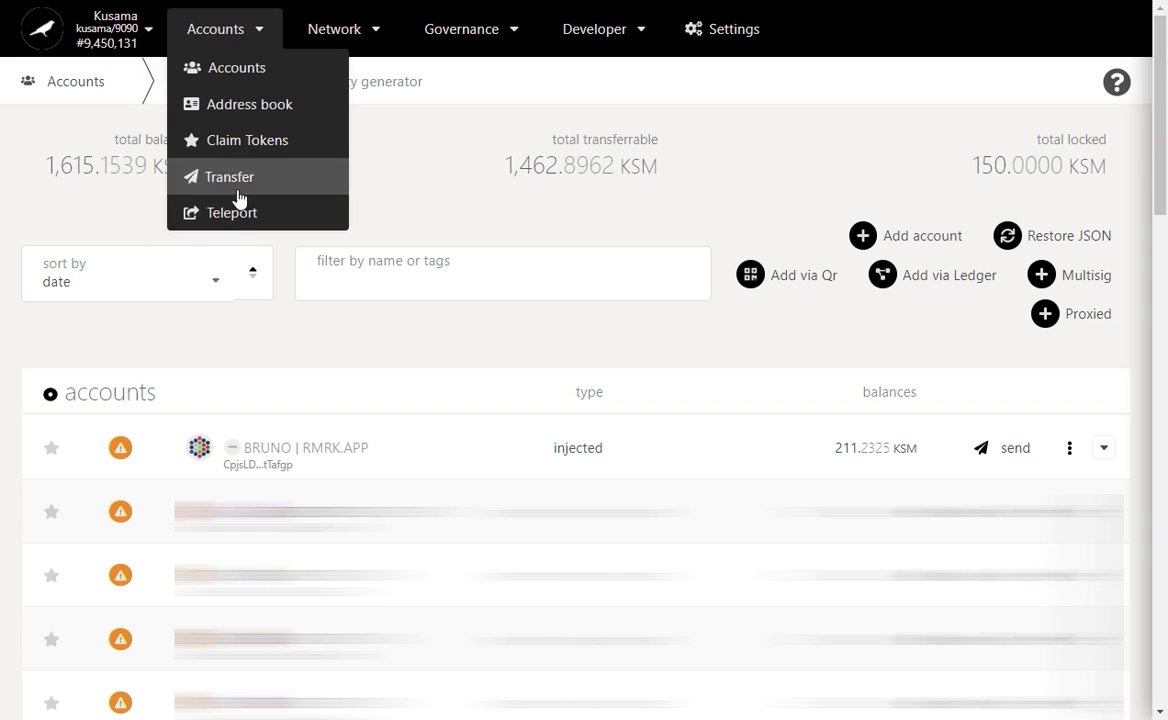
{"action": "left_click", "coordinate": [231, 216]}
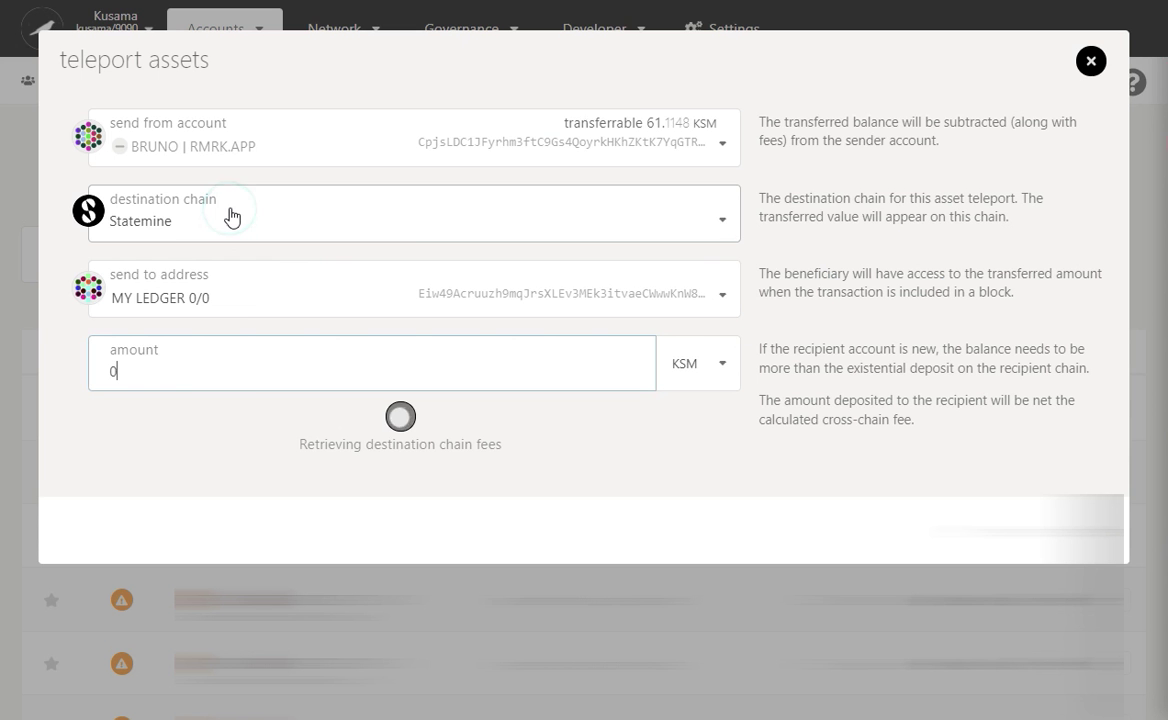
Set Statemine as destination chain and MY LEDGER 0/0 as recipient.
{"action": "left_click", "coordinate": [150, 218]}
{"action": "left_click", "coordinate": [173, 256]}
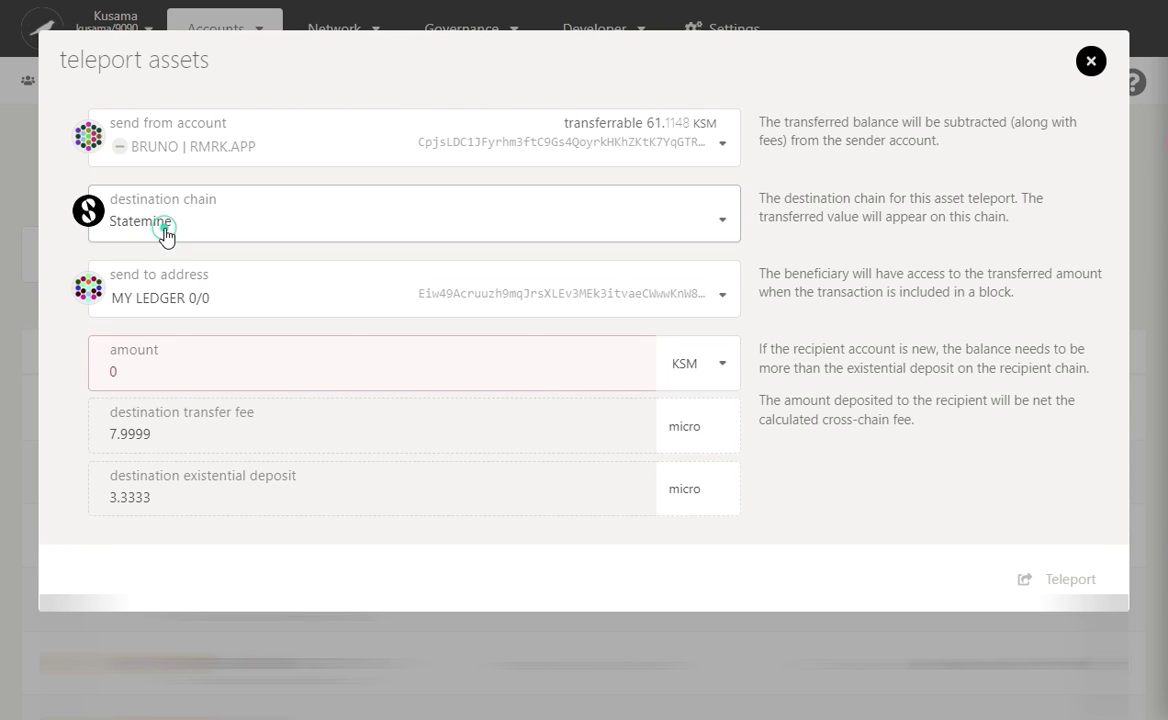
{"action": "left_click", "coordinate": [172, 302]}
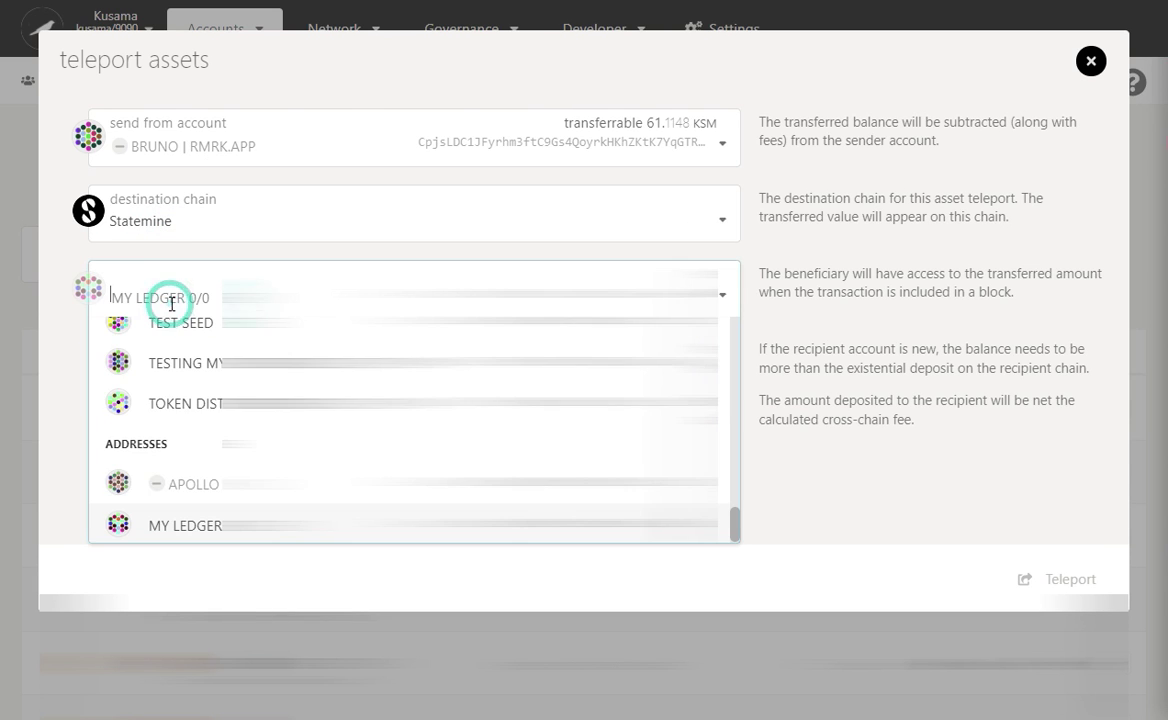
{"action": "scroll", "coordinate": [210, 400], "scroll_direction": "down", "scroll_amount": 3}
{"action": "scroll", "coordinate": [210, 400], "scroll_direction": "up", "scroll_amount": 5}
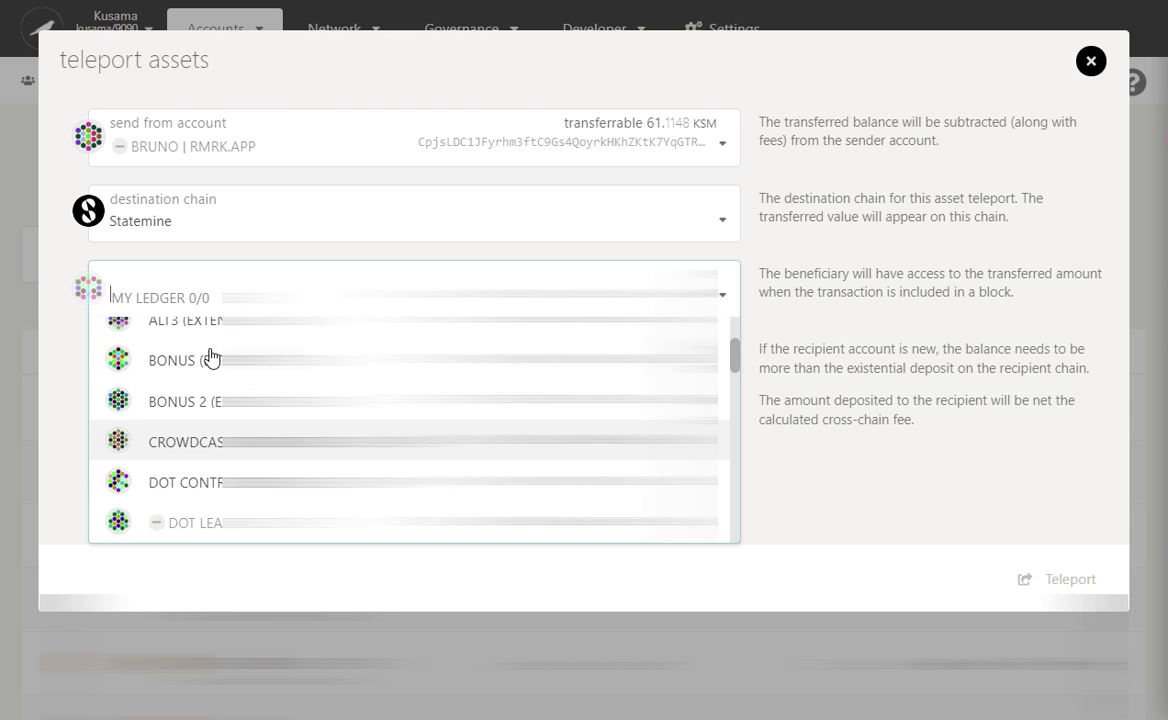
{"action": "scroll", "coordinate": [208, 357], "scroll_direction": "down", "scroll_amount": 4}
{"action": "scroll", "coordinate": [203, 365], "scroll_direction": "down", "scroll_amount": 5}
{"action": "scroll", "coordinate": [203, 386], "scroll_direction": "up", "scroll_amount": 8}
{"action": "scroll", "coordinate": [203, 375], "scroll_direction": "up", "scroll_amount": 2}
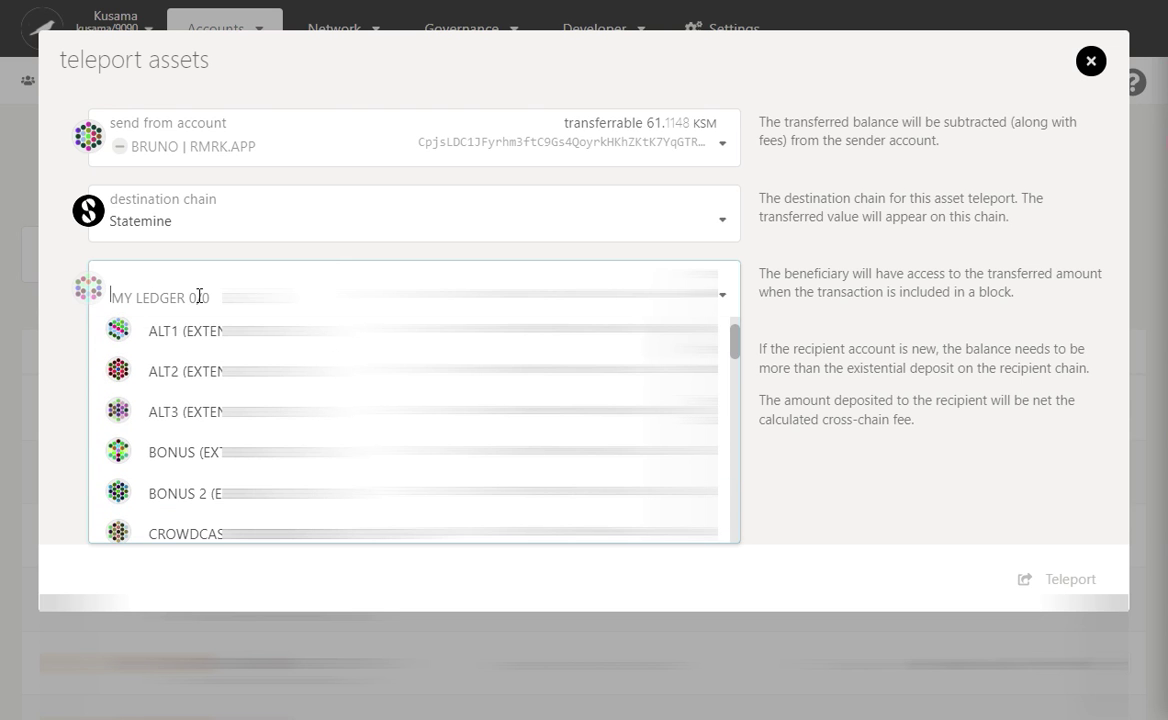
{"action": "left_click", "coordinate": [75, 328]}
Enter 0.005 KSM as the teleport amount.
{"action": "double_click", "coordinate": [158, 366]}
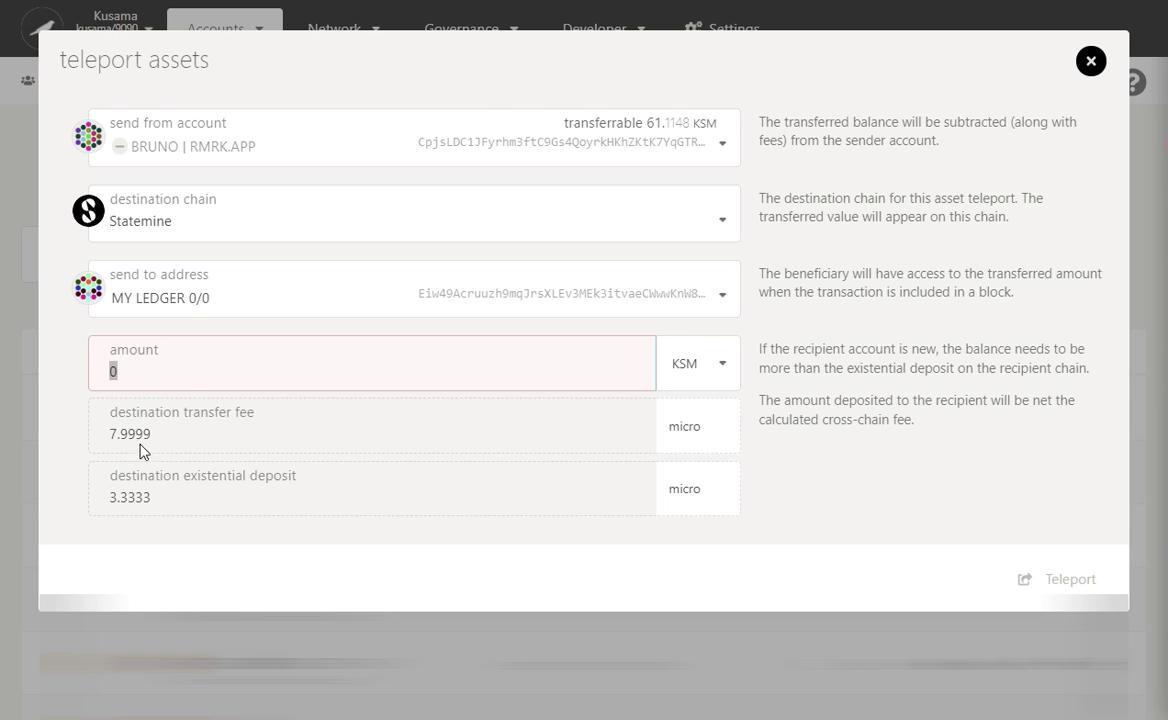
{"action": "left_click", "coordinate": [149, 365]}
{"action": "key", "text": "BackSpace"}
{"action": "type", "text": "00"}
{"action": "type", "text": "5"}
{"action": "double_click", "coordinate": [156, 366]}
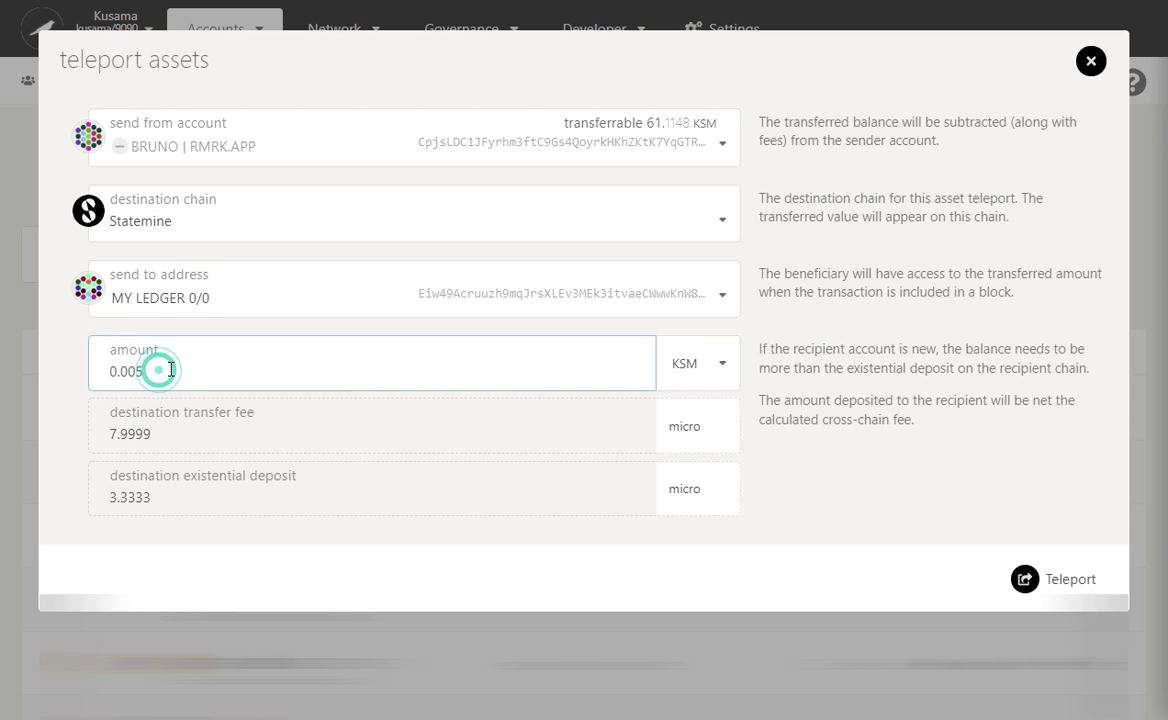
{"action": "left_click", "coordinate": [236, 374]}
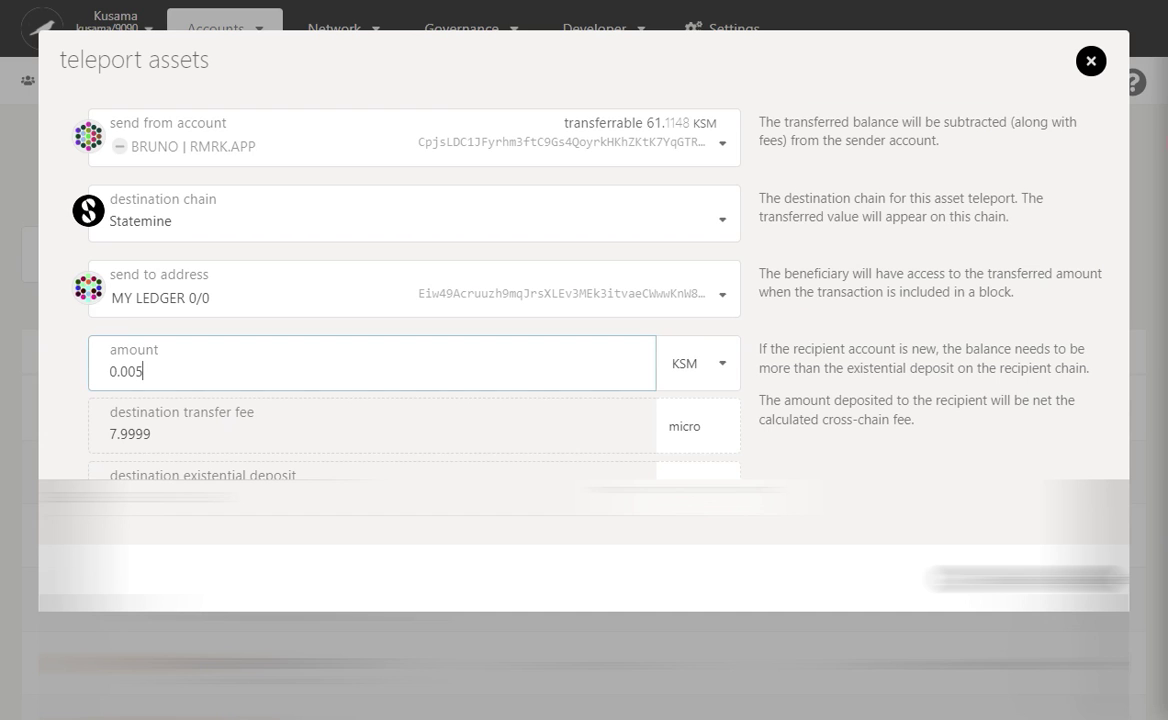
Close the teleport form and switch the network to Statemine.
{"action": "left_click", "coordinate": [31, 86]}
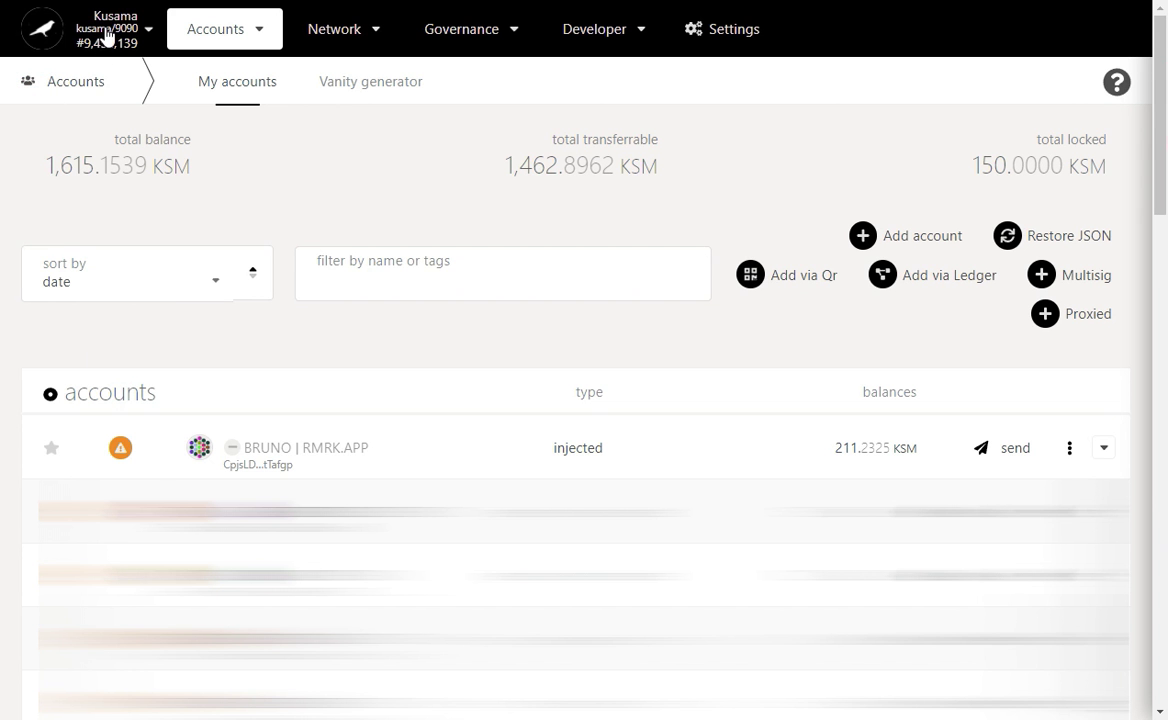
{"action": "left_click", "coordinate": [105, 37]}
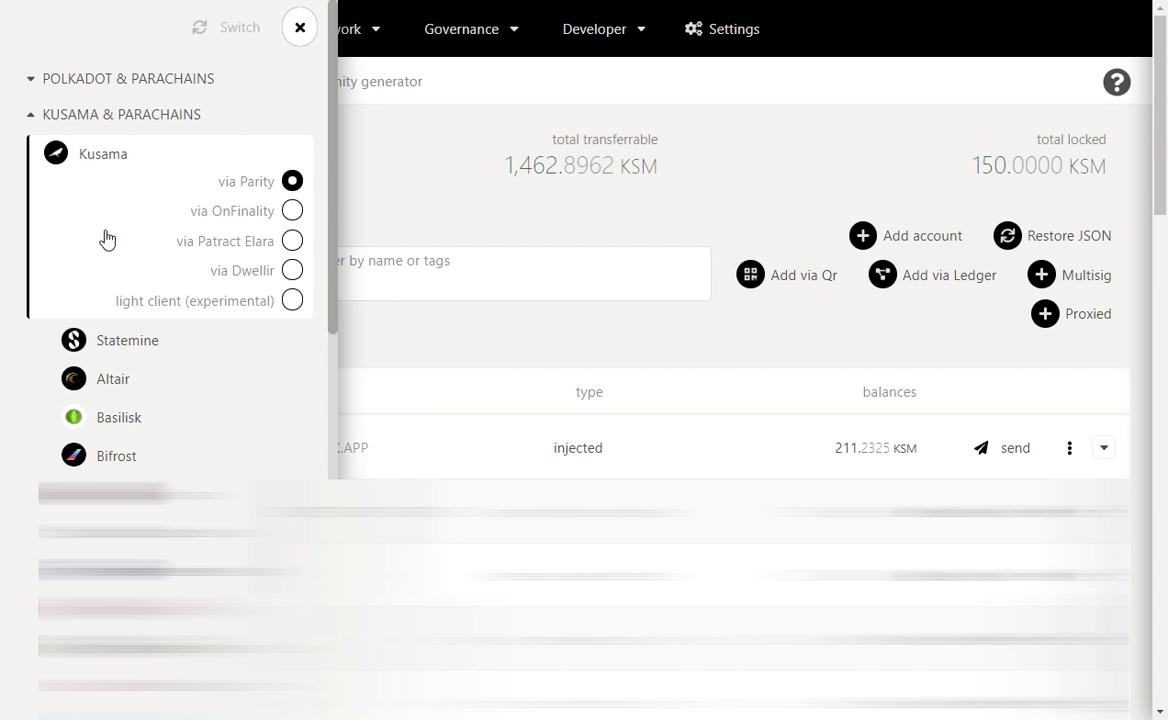
{"action": "left_click", "coordinate": [127, 338]}
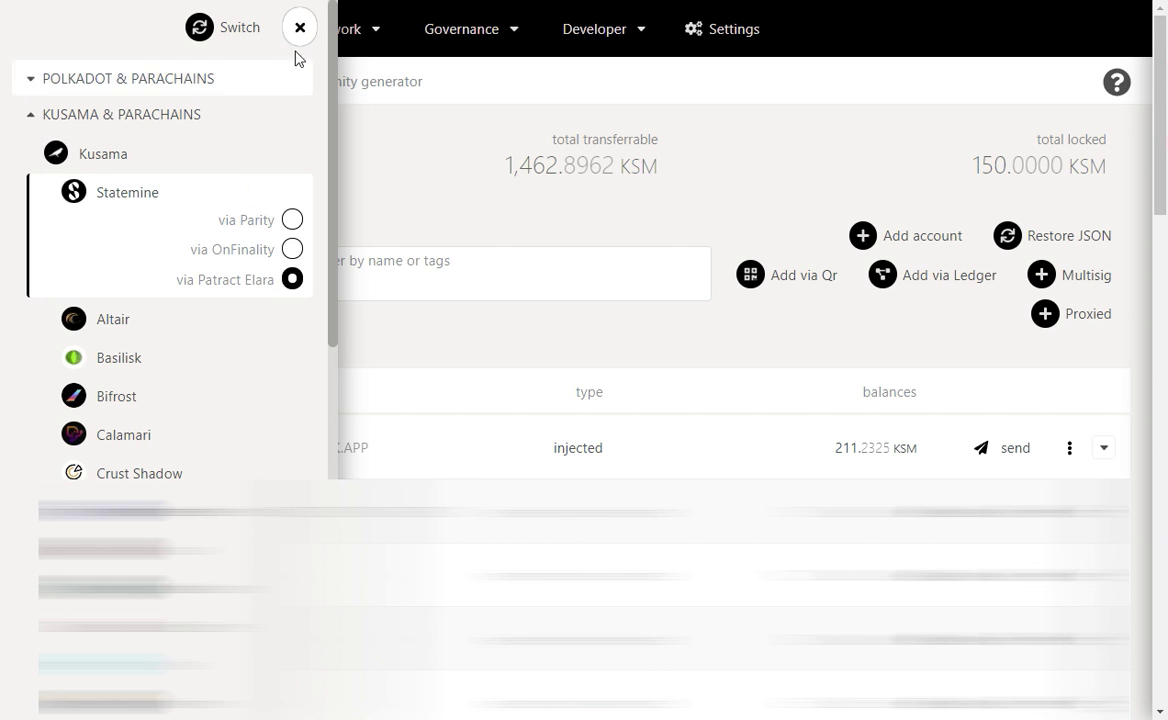
{"action": "left_click", "coordinate": [300, 28]}
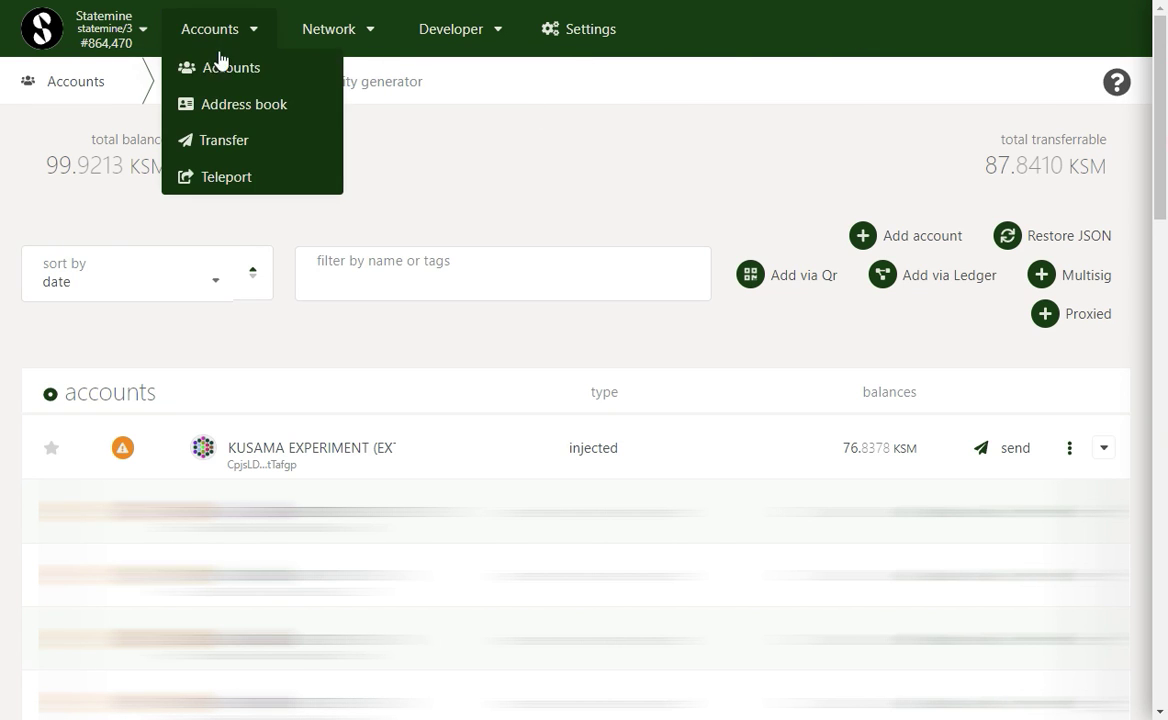
Go to Statemine's Network > Assets list of 106 assets.
{"action": "left_click", "coordinate": [421, 184]}
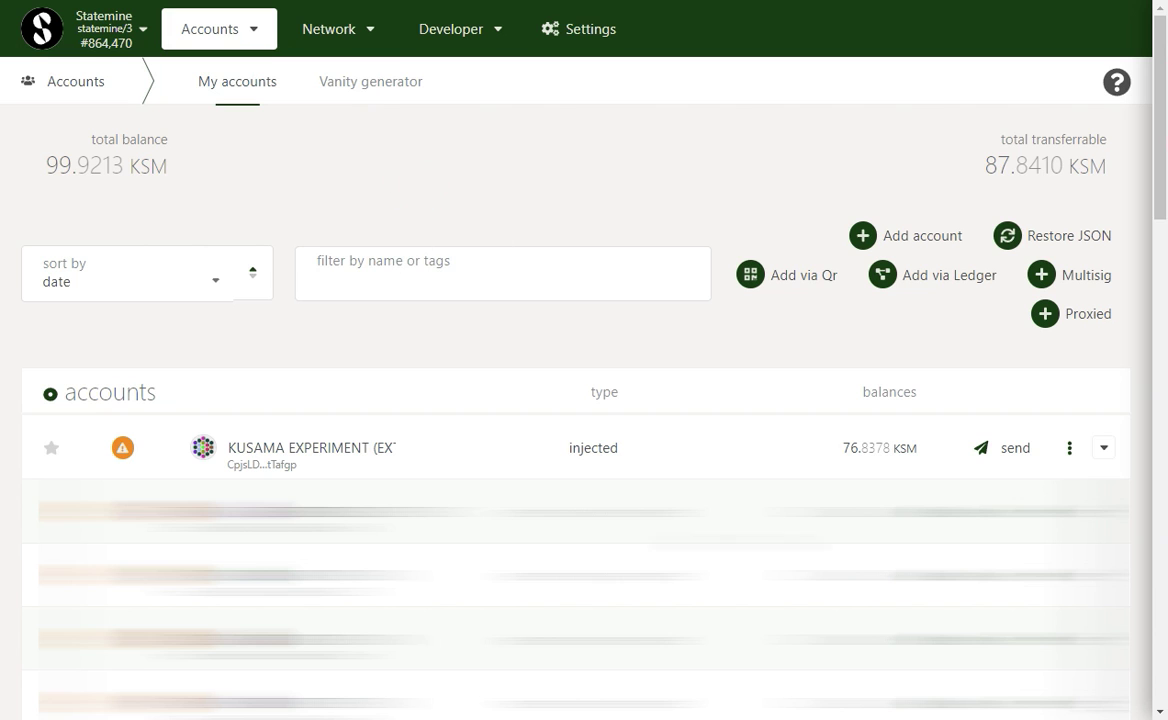
{"action": "scroll", "coordinate": [529, 376], "scroll_direction": "down", "scroll_amount": 1}
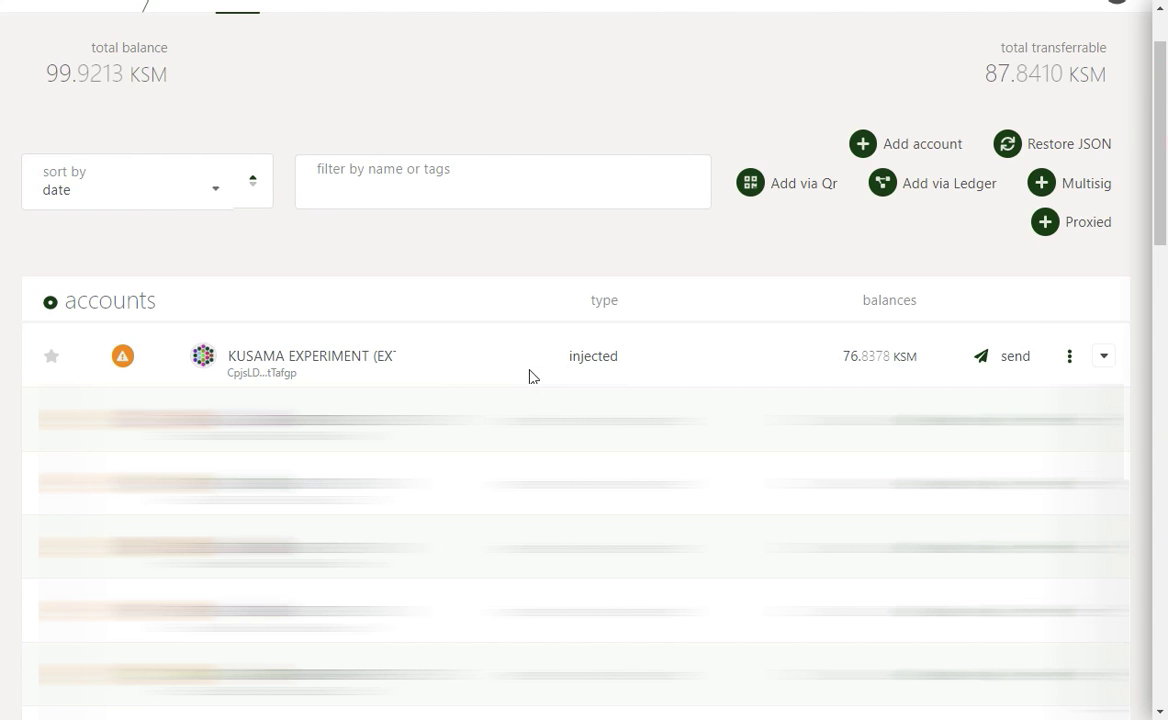
{"action": "scroll", "coordinate": [532, 344], "scroll_direction": "up", "scroll_amount": 1}
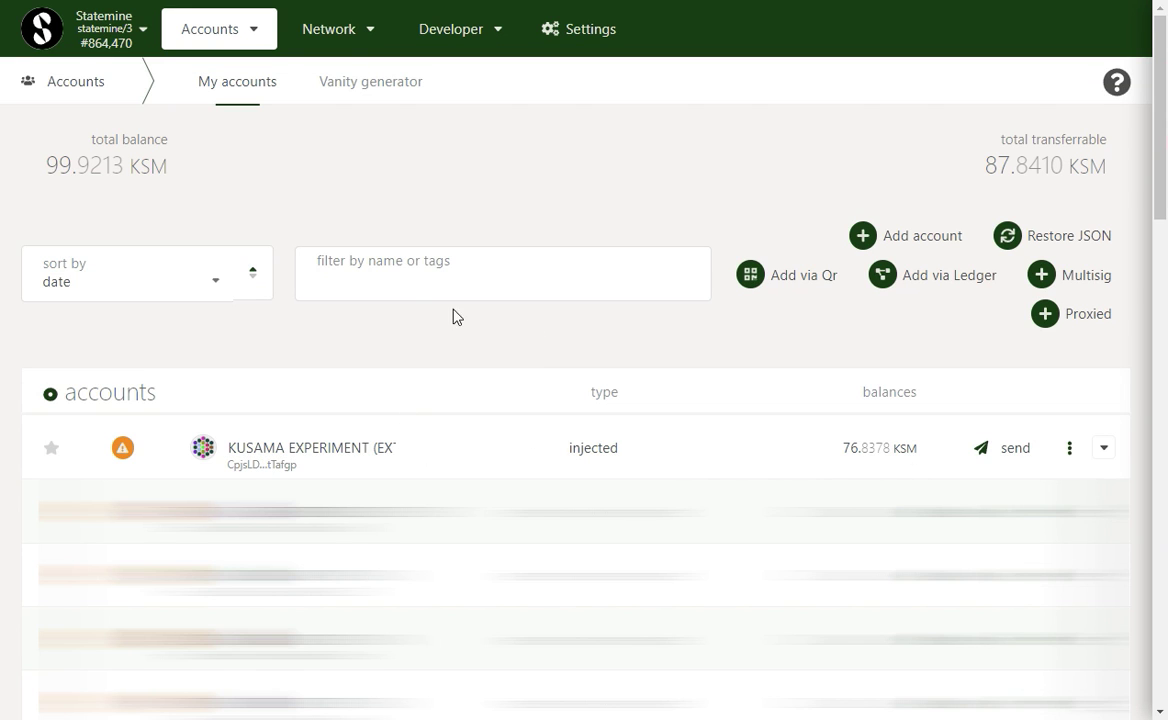
{"action": "left_click", "coordinate": [404, 184]}
{"action": "left_click", "coordinate": [366, 187]}
{"action": "mouse_move", "coordinate": [338, 29]}
{"action": "left_click", "coordinate": [339, 101]}
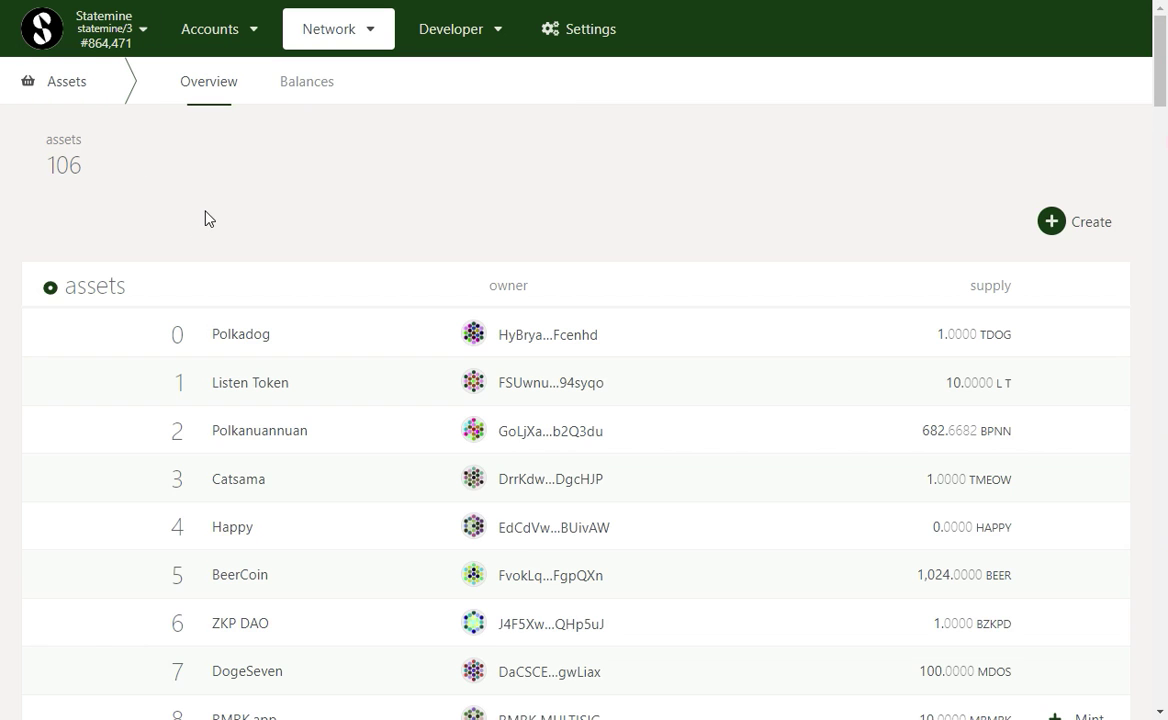
List RMRK.app holders under Balances and start an RMRK send from KUSAMA EXPERIMENT.
{"action": "left_click", "coordinate": [293, 90]}
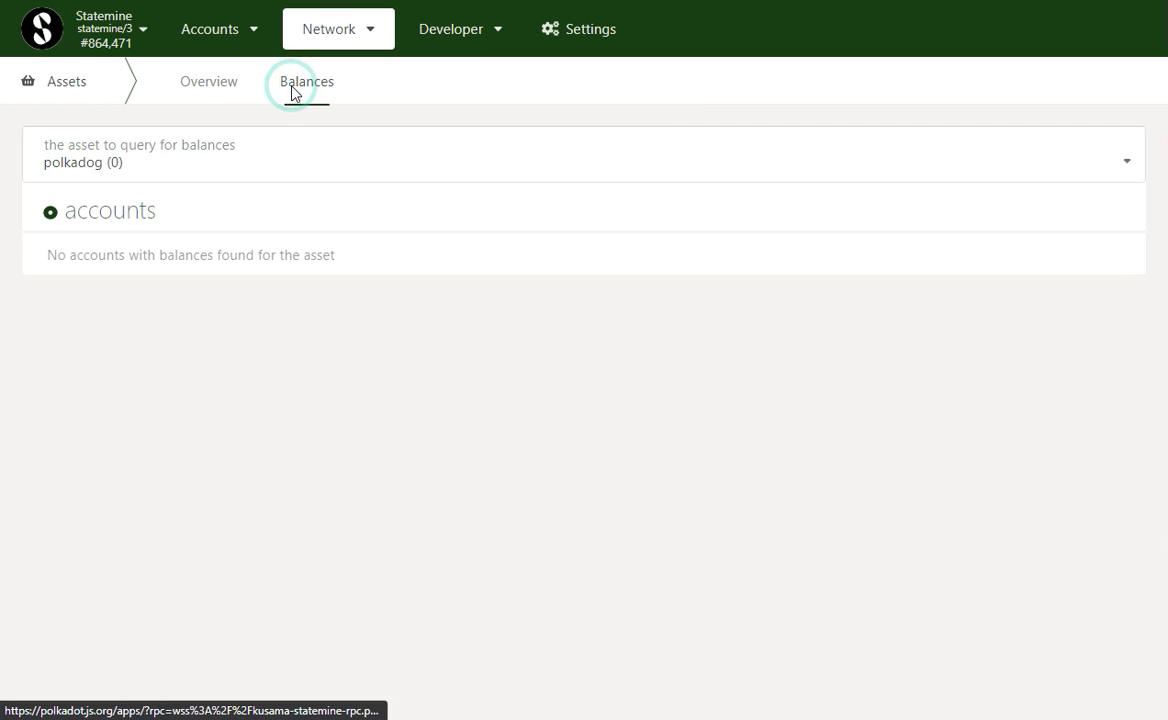
{"action": "left_click", "coordinate": [118, 162]}
{"action": "scroll", "coordinate": [150, 236], "scroll_direction": "down", "scroll_amount": 1}
{"action": "scroll", "coordinate": [145, 250], "scroll_direction": "down", "scroll_amount": 2}
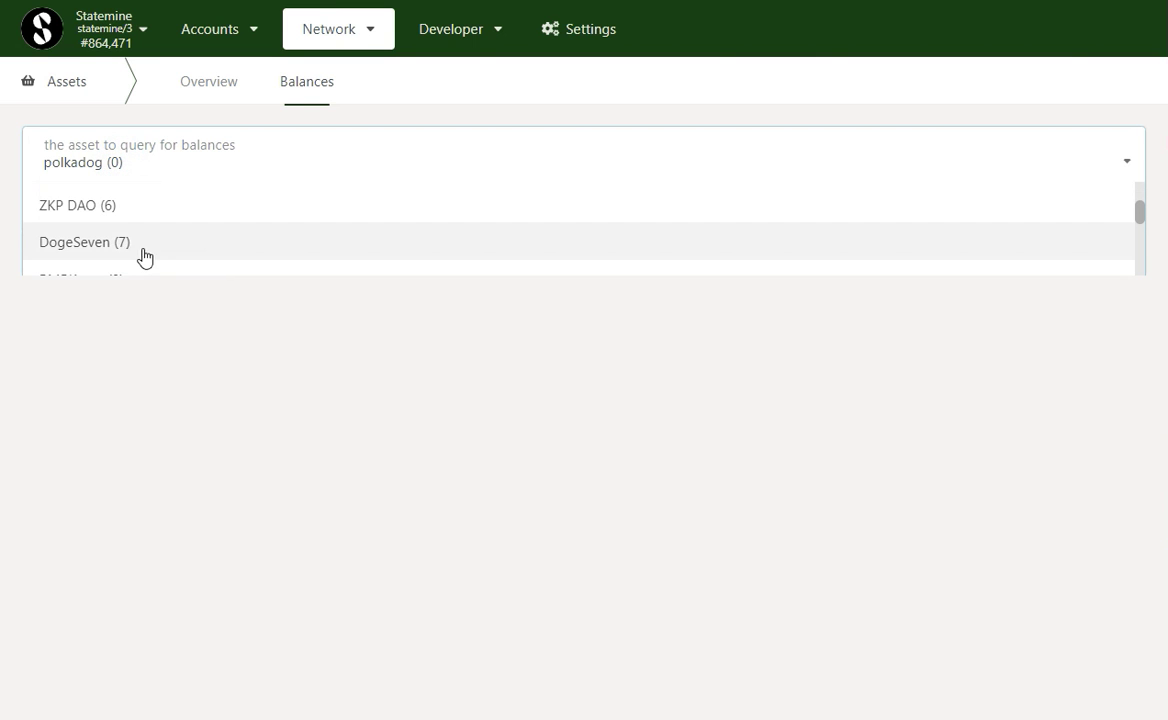
{"action": "scroll", "coordinate": [132, 222], "scroll_direction": "down", "scroll_amount": 1}
{"action": "left_click", "coordinate": [99, 190]}
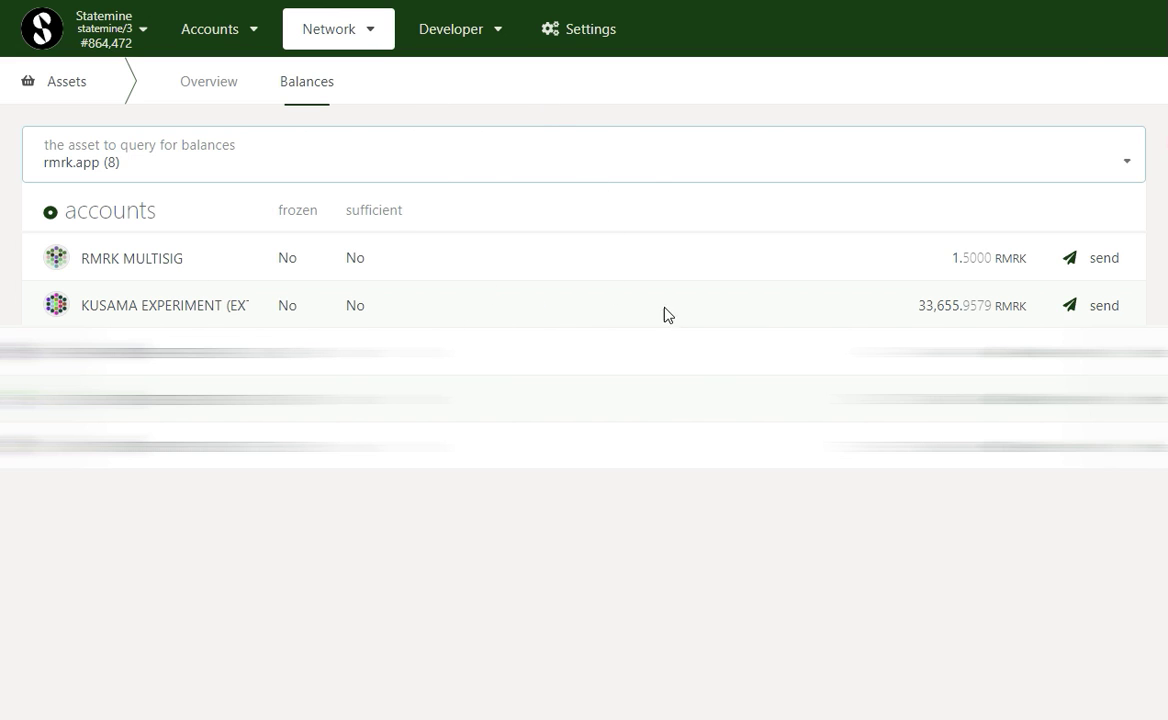
{"action": "left_click", "coordinate": [1097, 306]}
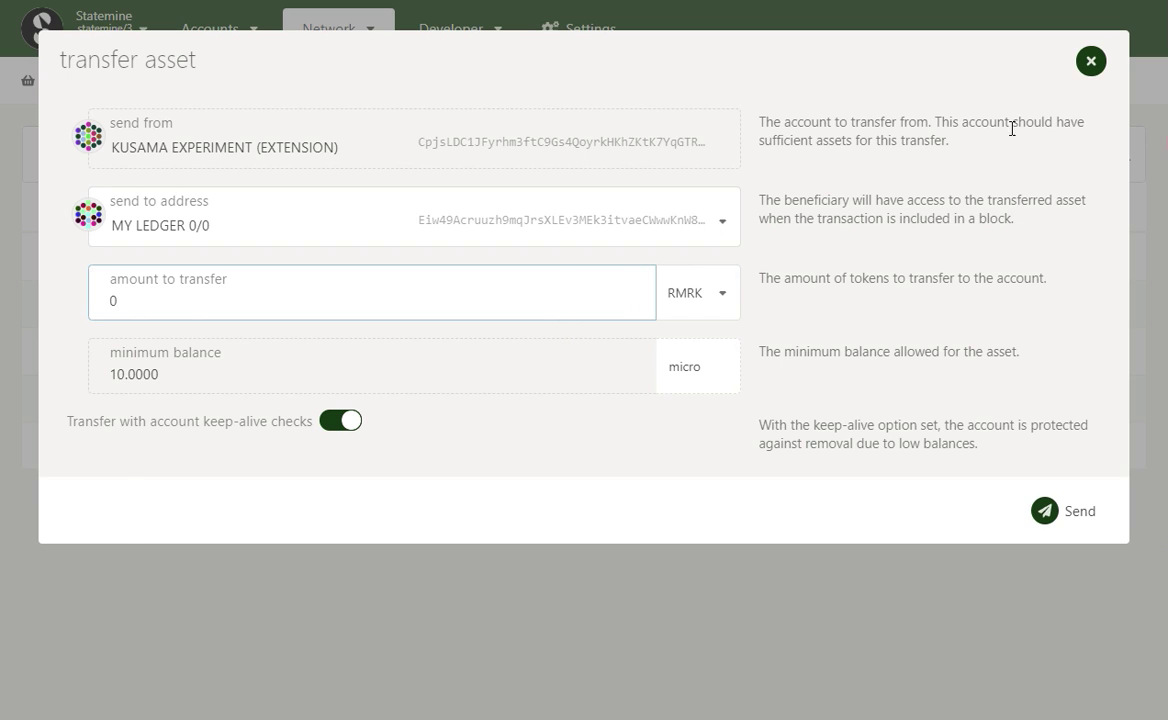
Cancel the RMRK and KSM transfer forms, then go to KuCoin's Main Account.
{"action": "left_click", "coordinate": [1091, 63]}
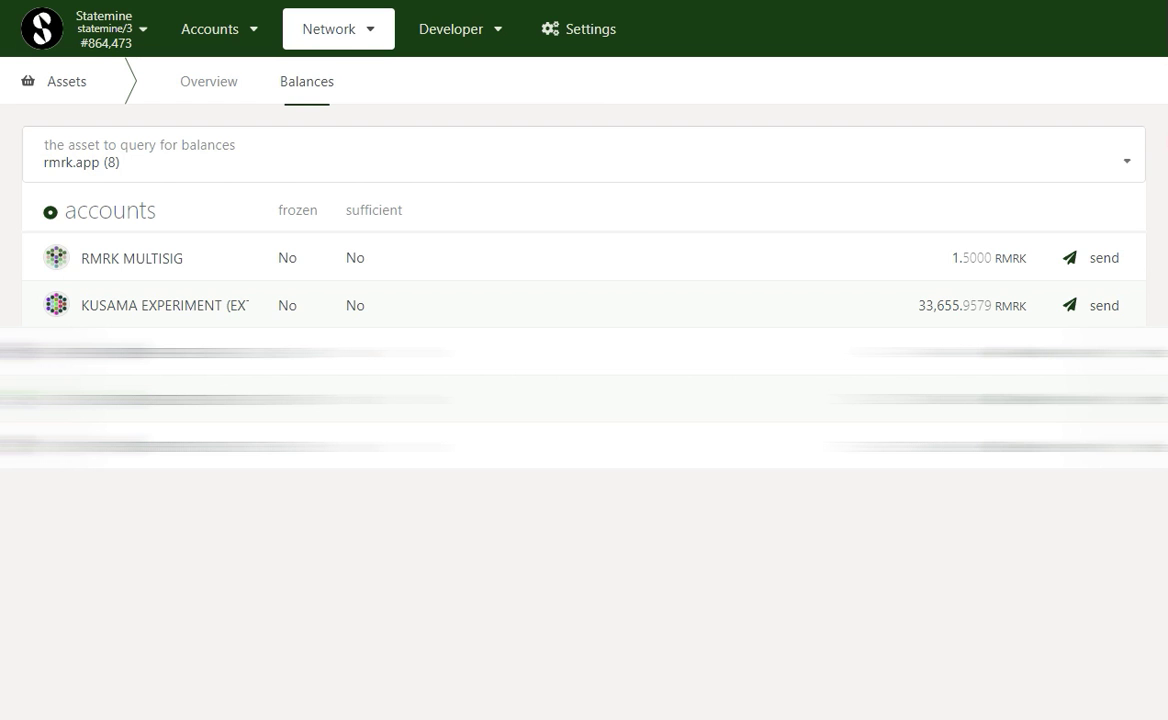
{"action": "mouse_move", "coordinate": [218, 29]}
{"action": "left_click", "coordinate": [212, 68]}
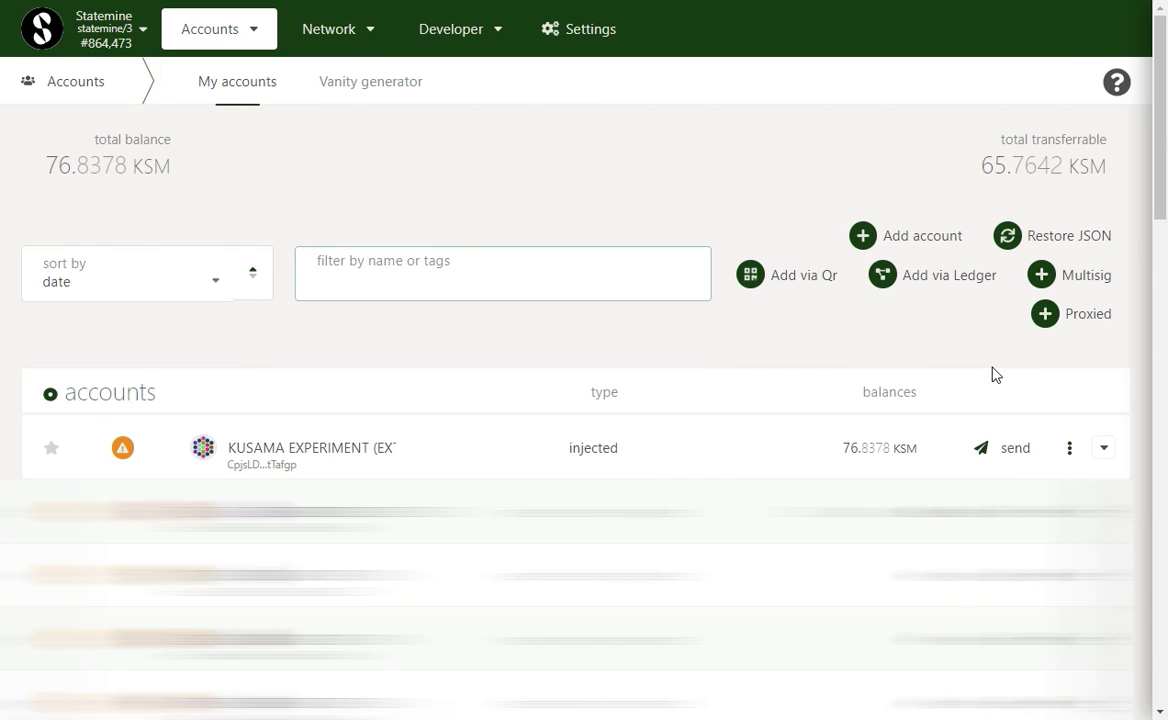
{"action": "left_click", "coordinate": [998, 448]}
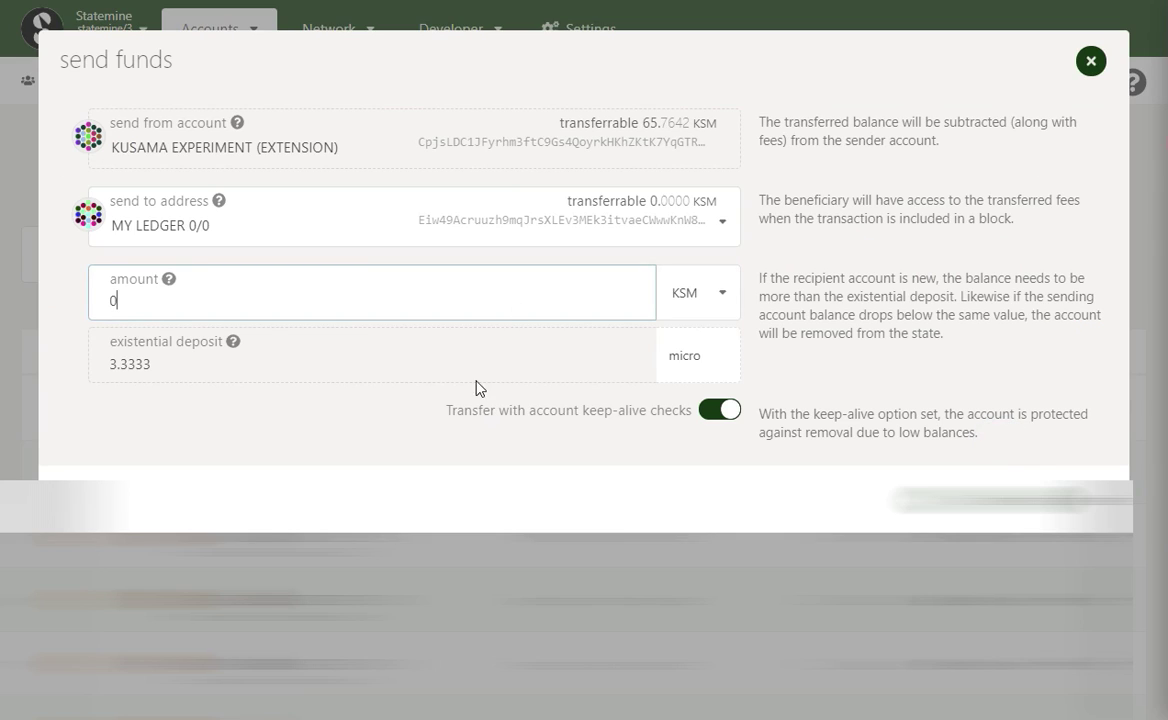
{"action": "left_click", "coordinate": [1091, 61]}
{"action": "mouse_move", "coordinate": [460, 29]}
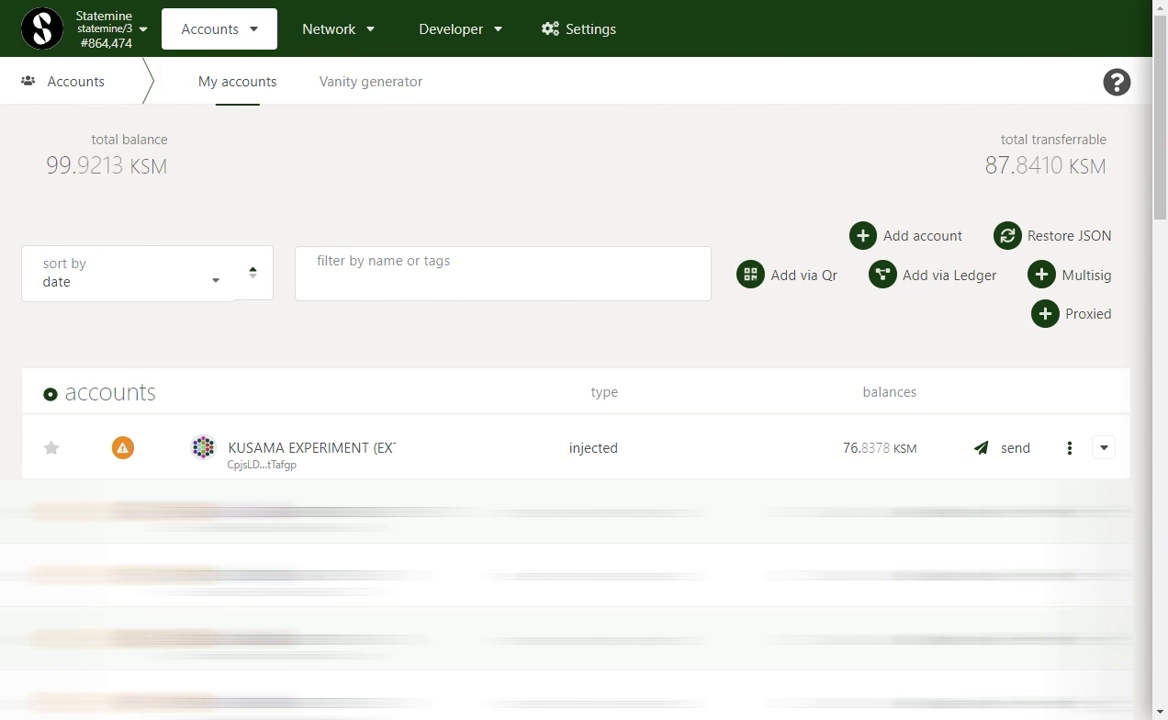
{"action": "left_click", "coordinate": [60, 0]}
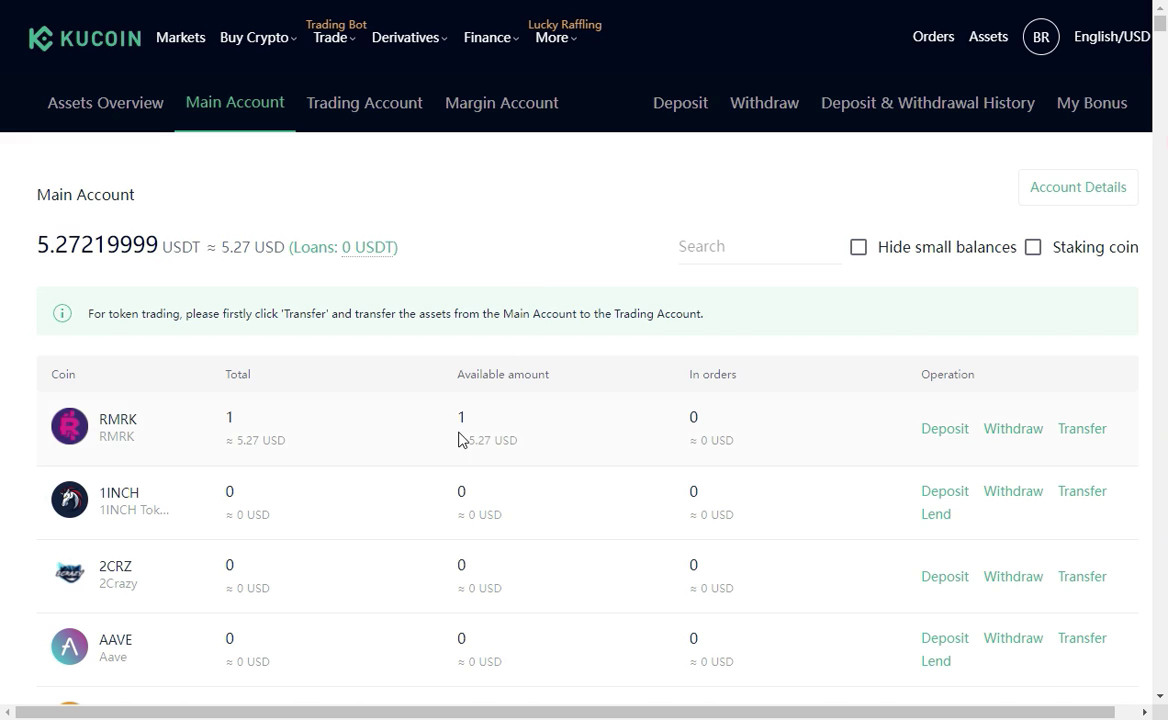
Go to KuCoin's RMRK deposit page and highlight the minimum KSM deposit warning.
{"action": "left_click", "coordinate": [935, 438]}
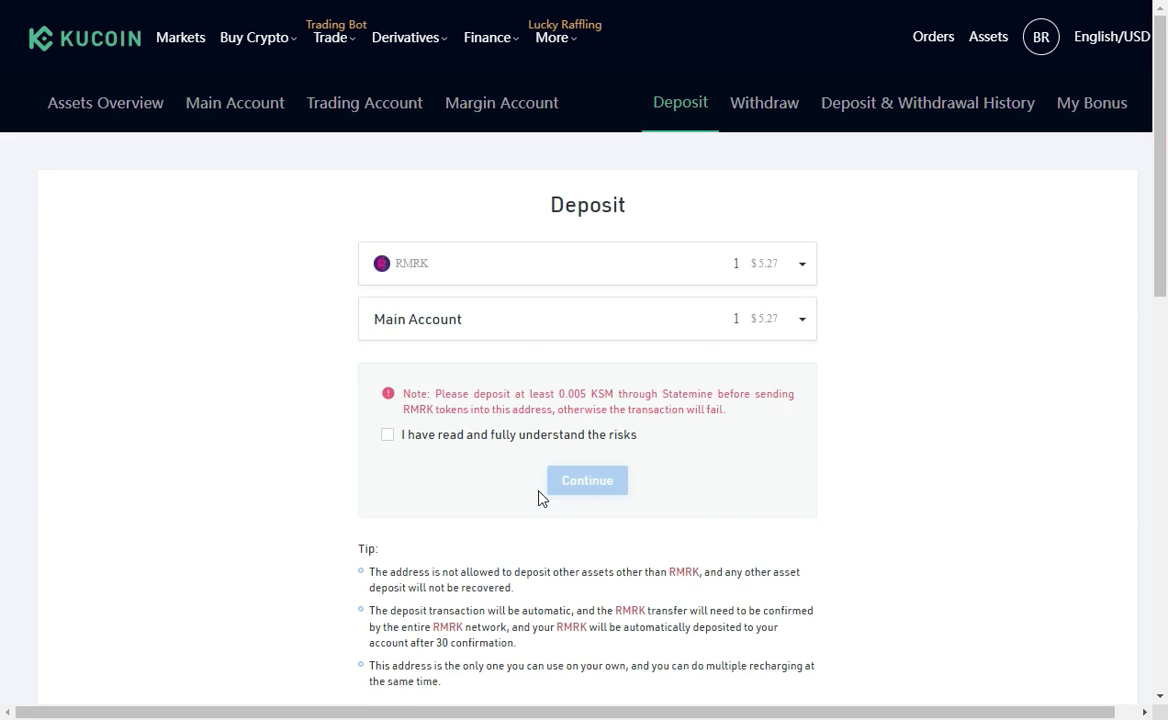
{"action": "mouse_move", "coordinate": [438, 394]}
{"action": "left_mouse_down"}
{"action": "mouse_move", "coordinate": [662, 395]}
{"action": "mouse_move", "coordinate": [765, 416]}
{"action": "left_mouse_up"}
{"action": "left_click", "coordinate": [593, 394]}
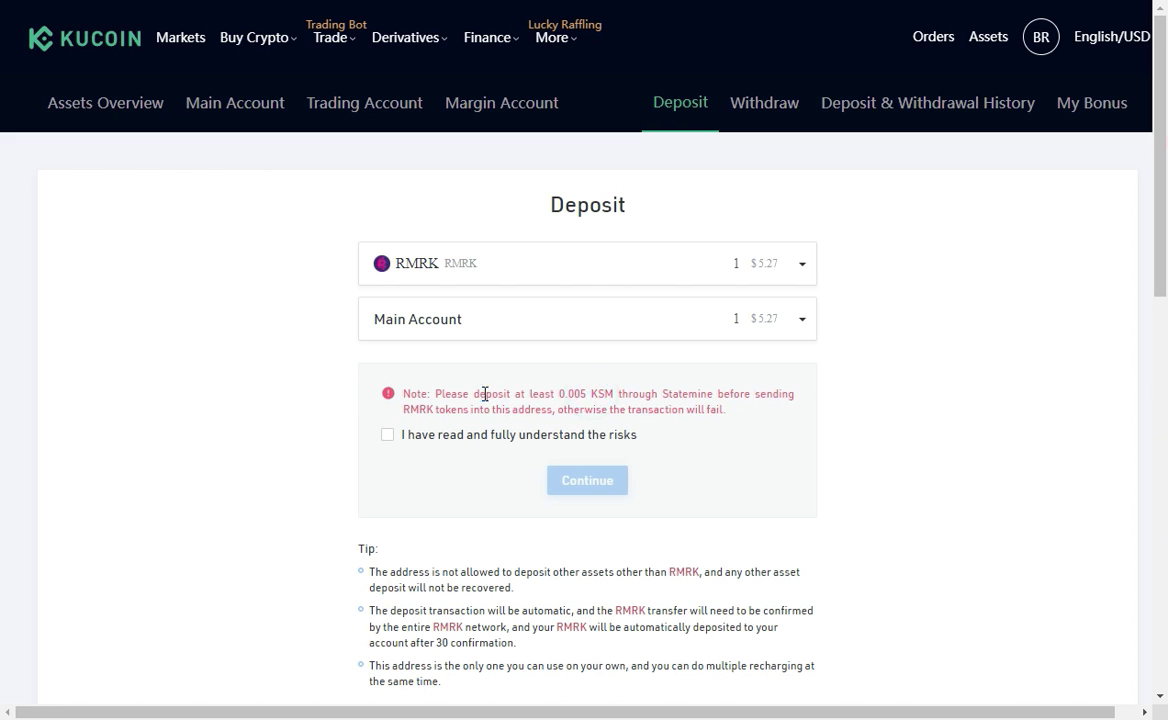
{"action": "left_click_drag", "start_coordinate": [485, 394], "coordinate": [725, 412]}
{"action": "left_click", "coordinate": [725, 412]}
Accept the deposit risks and reveal and select the Statemine RMRK deposit address.
{"action": "left_click", "coordinate": [387, 437]}
{"action": "left_click", "coordinate": [587, 481]}
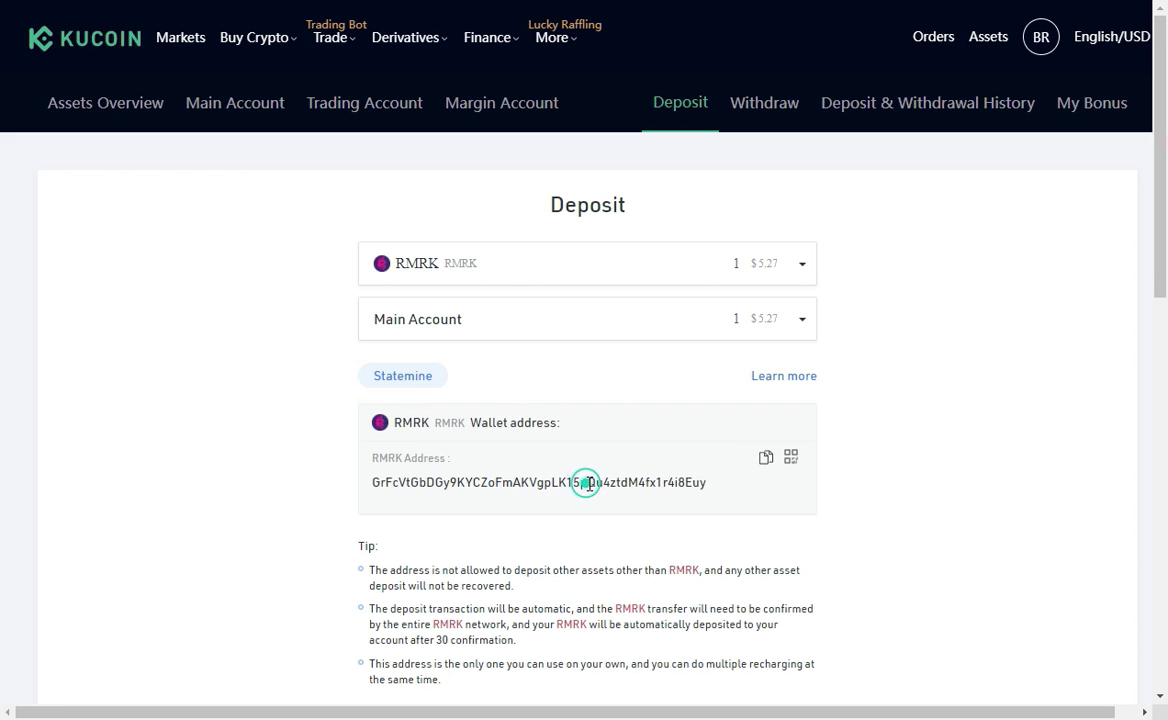
{"action": "double_click", "coordinate": [383, 484]}
{"action": "left_click", "coordinate": [704, 484]}
{"action": "double_click", "coordinate": [704, 484]}
{"action": "left_click", "coordinate": [315, 485]}
Look up the copied KuCoin RMRK deposit address in Statescan.
{"action": "left_click", "coordinate": [158, 358]}
{"action": "left_click", "coordinate": [766, 458]}
{"action": "left_click", "coordinate": [448, 295]}
{"action": "key", "text": "ctrl+v"}
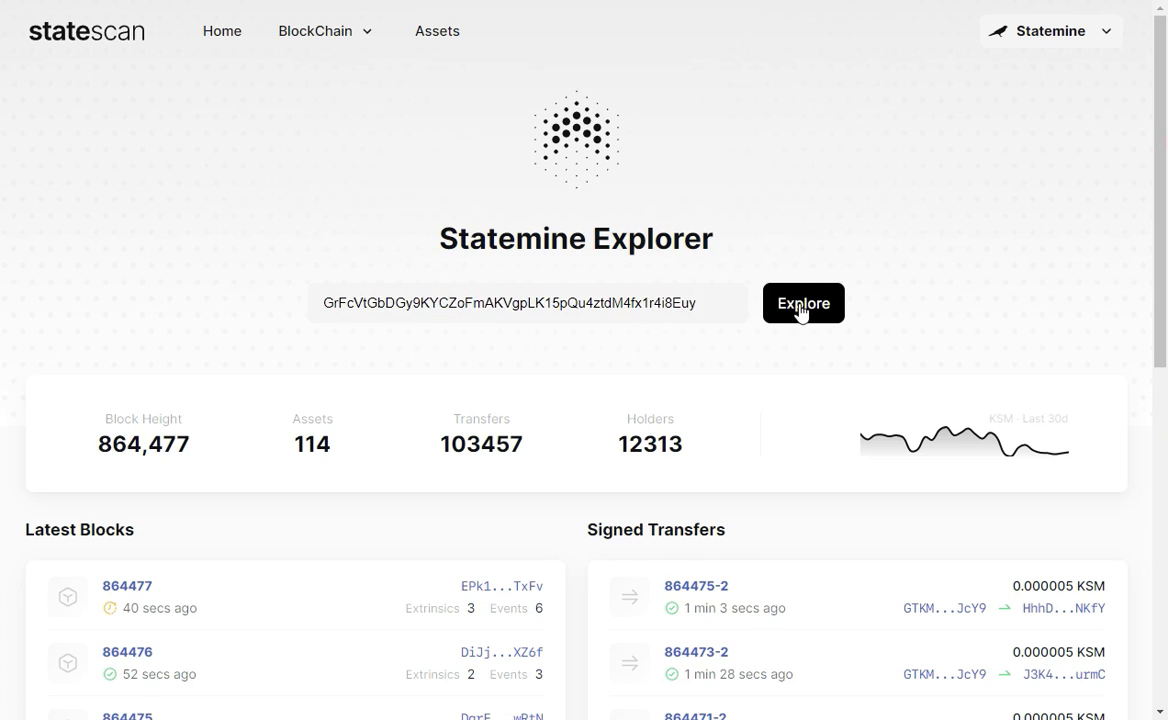
{"action": "left_click", "coordinate": [800, 308]}
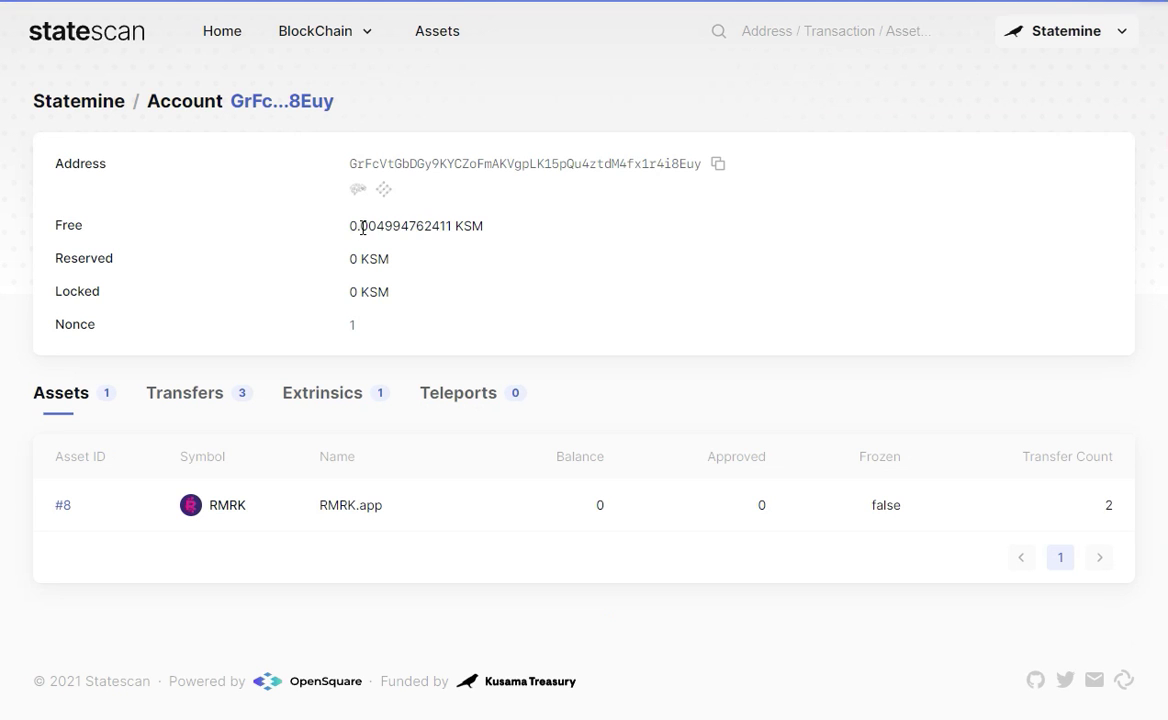
Highlight the 0.004994762411 KSM free balance and return to Polkadot.js Apps.
{"action": "left_click_drag", "start_coordinate": [359, 226], "coordinate": [460, 230]}
{"action": "left_click", "coordinate": [391, 227]}
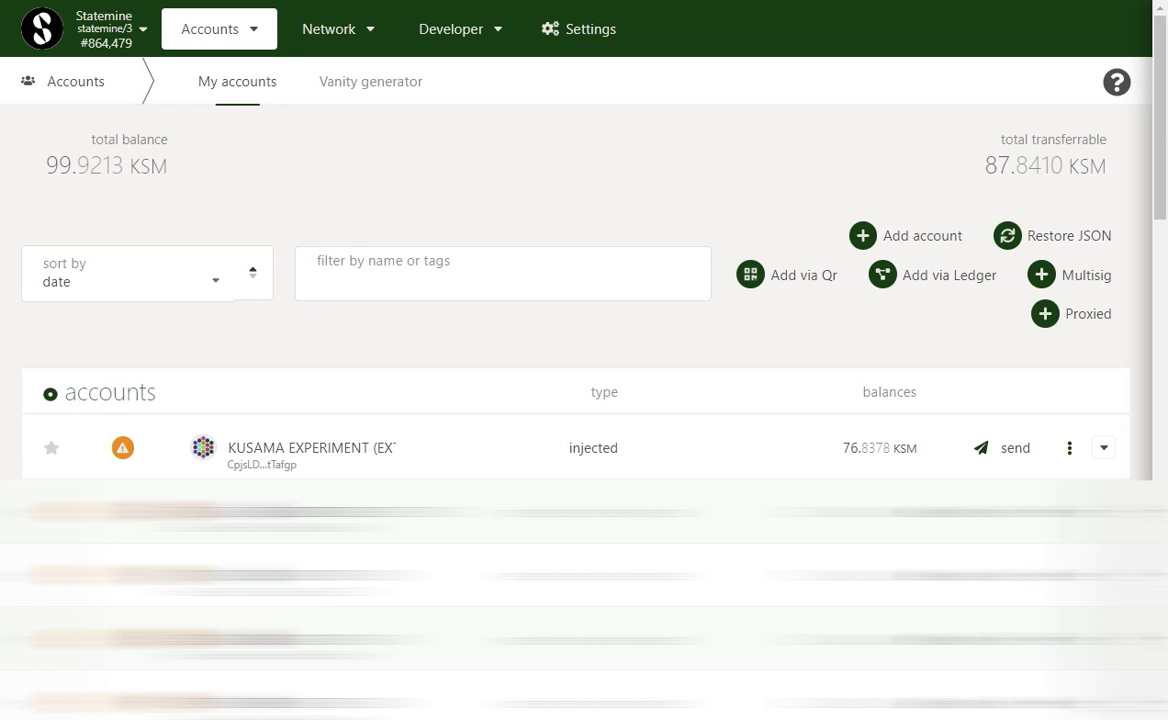
{"action": "left_click", "coordinate": [480, 172]}
{"action": "left_click", "coordinate": [585, 116]}
Reopen the Kusama teleport form and highlight the 3.3333 micro KSM existential deposit.
{"action": "left_click", "coordinate": [455, 156]}
{"action": "mouse_move", "coordinate": [220, 29]}
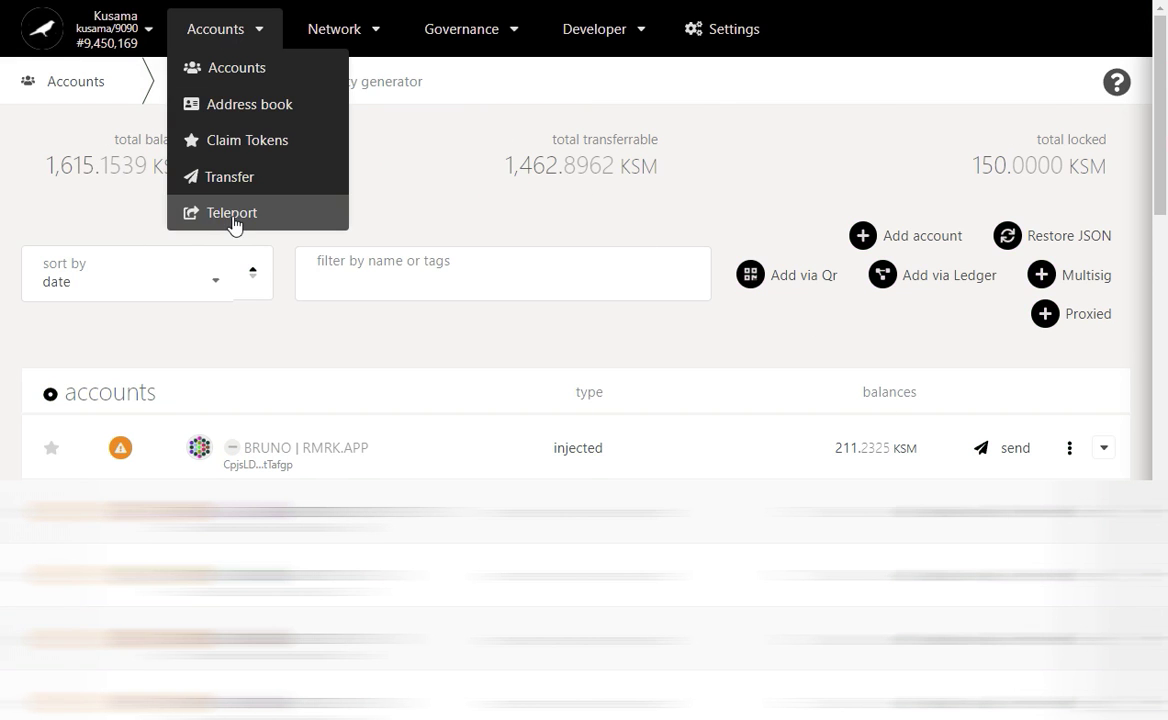
{"action": "left_click", "coordinate": [232, 214]}
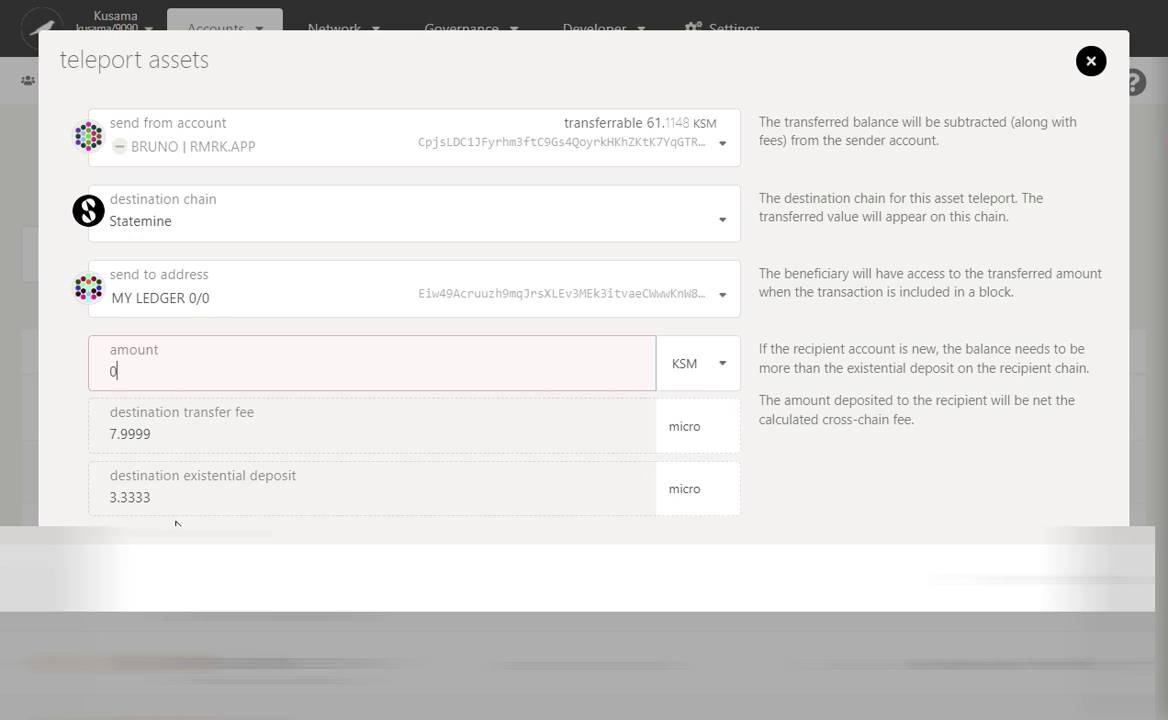
{"action": "mouse_move", "coordinate": [110, 497]}
{"action": "left_mouse_down"}
{"action": "mouse_move", "coordinate": [162, 505]}
{"action": "mouse_move", "coordinate": [141, 498]}
{"action": "mouse_move", "coordinate": [151, 493]}
{"action": "left_mouse_up"}
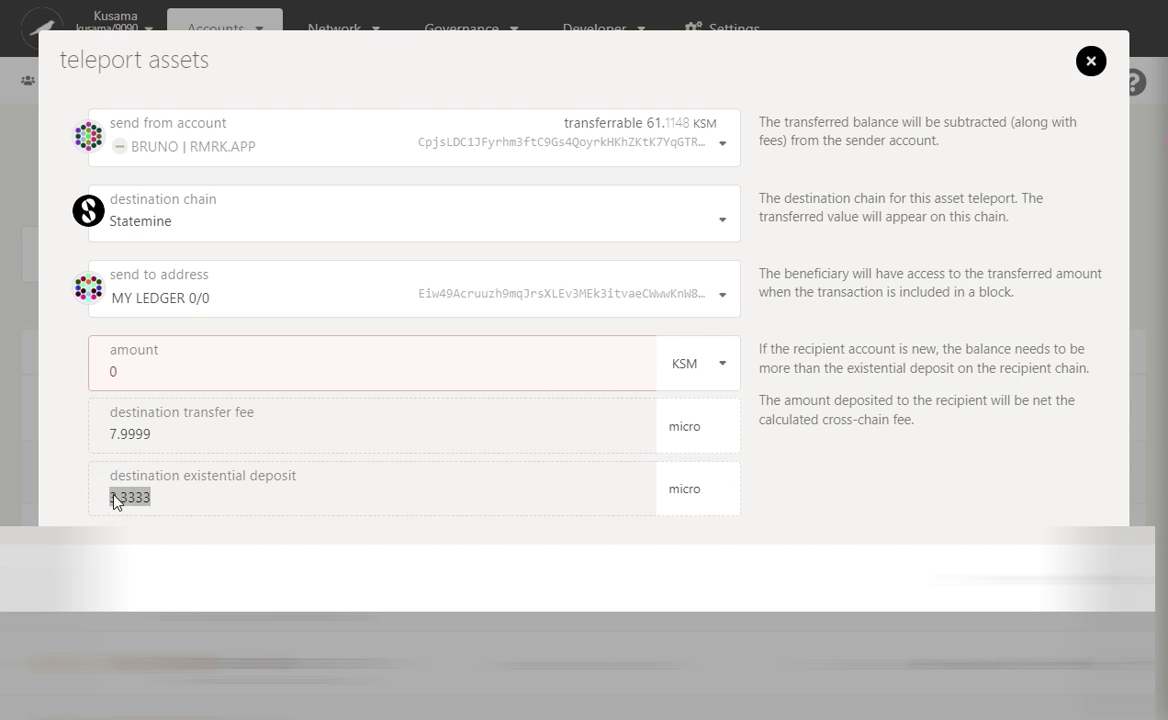